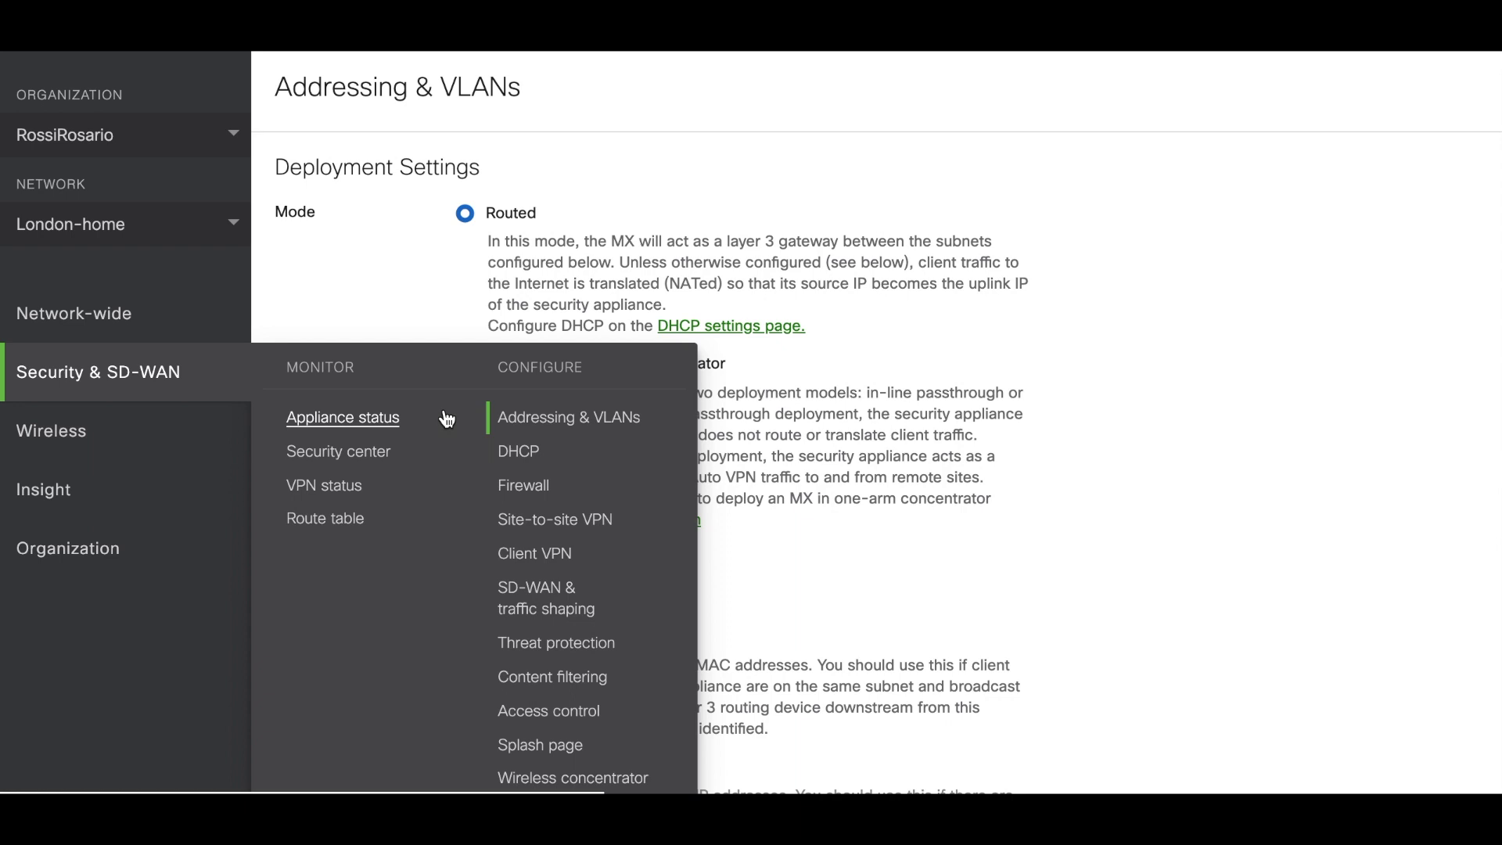
# Open the network's Content filtering page from Security & SD-WAN > Configure.
pyautogui.click(545, 687)
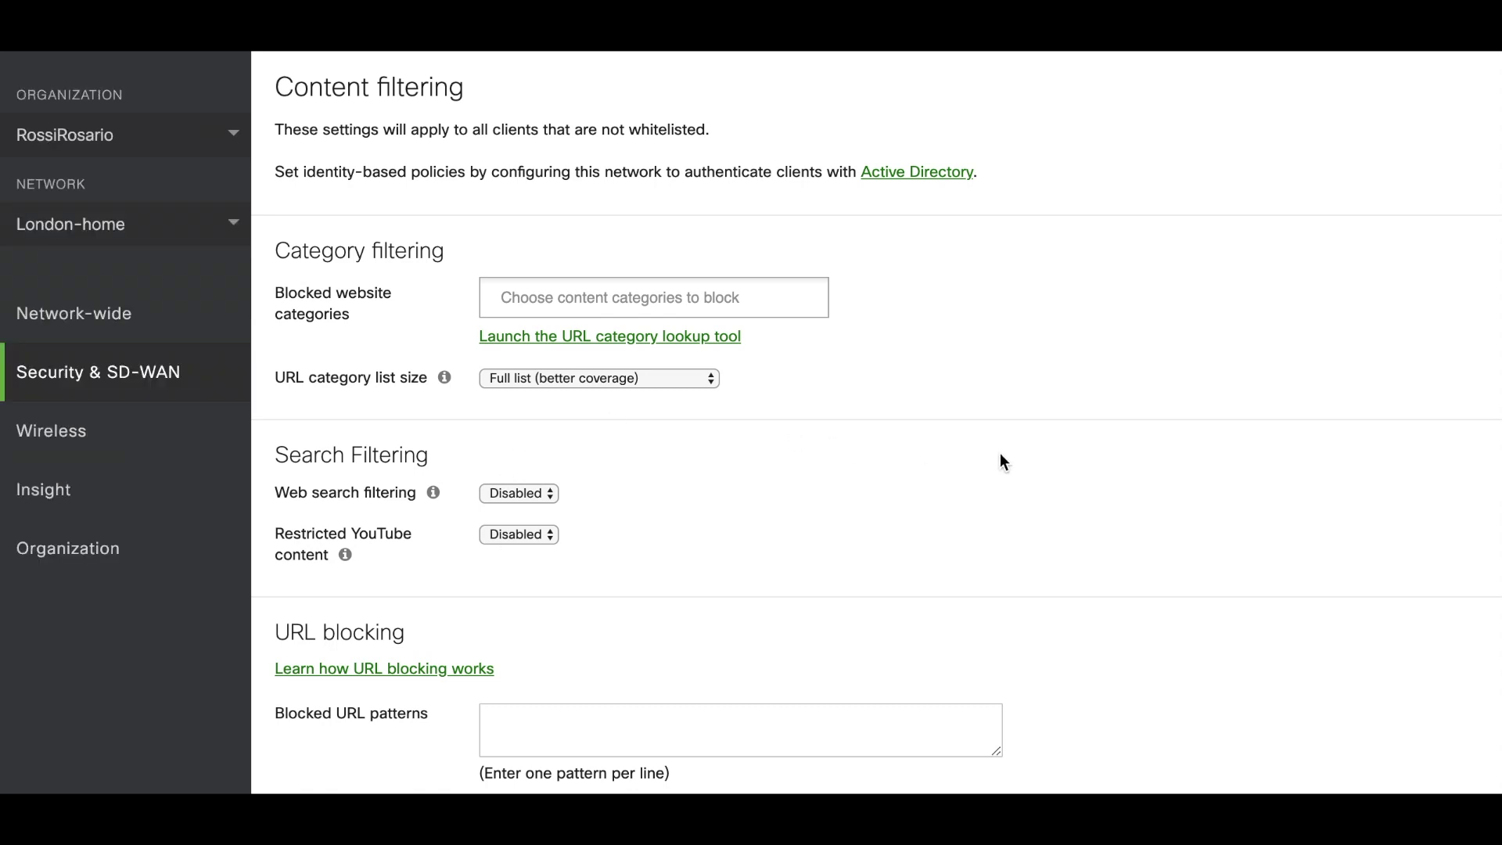
pyautogui.scroll(-1, 1001, 456)
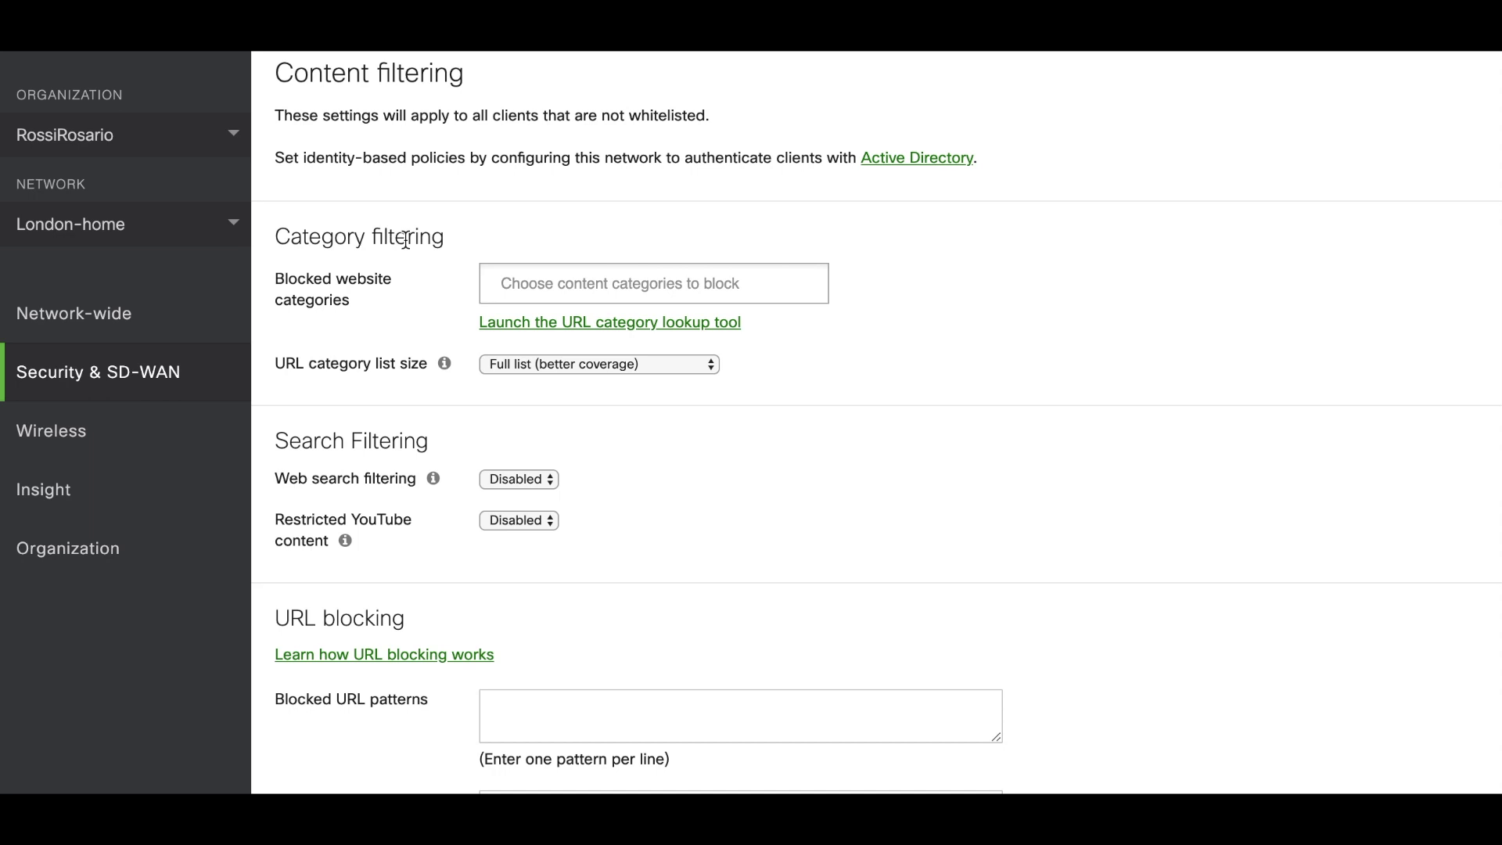
# Add Shopping to the blocked website categories.
pyautogui.click(596, 290)
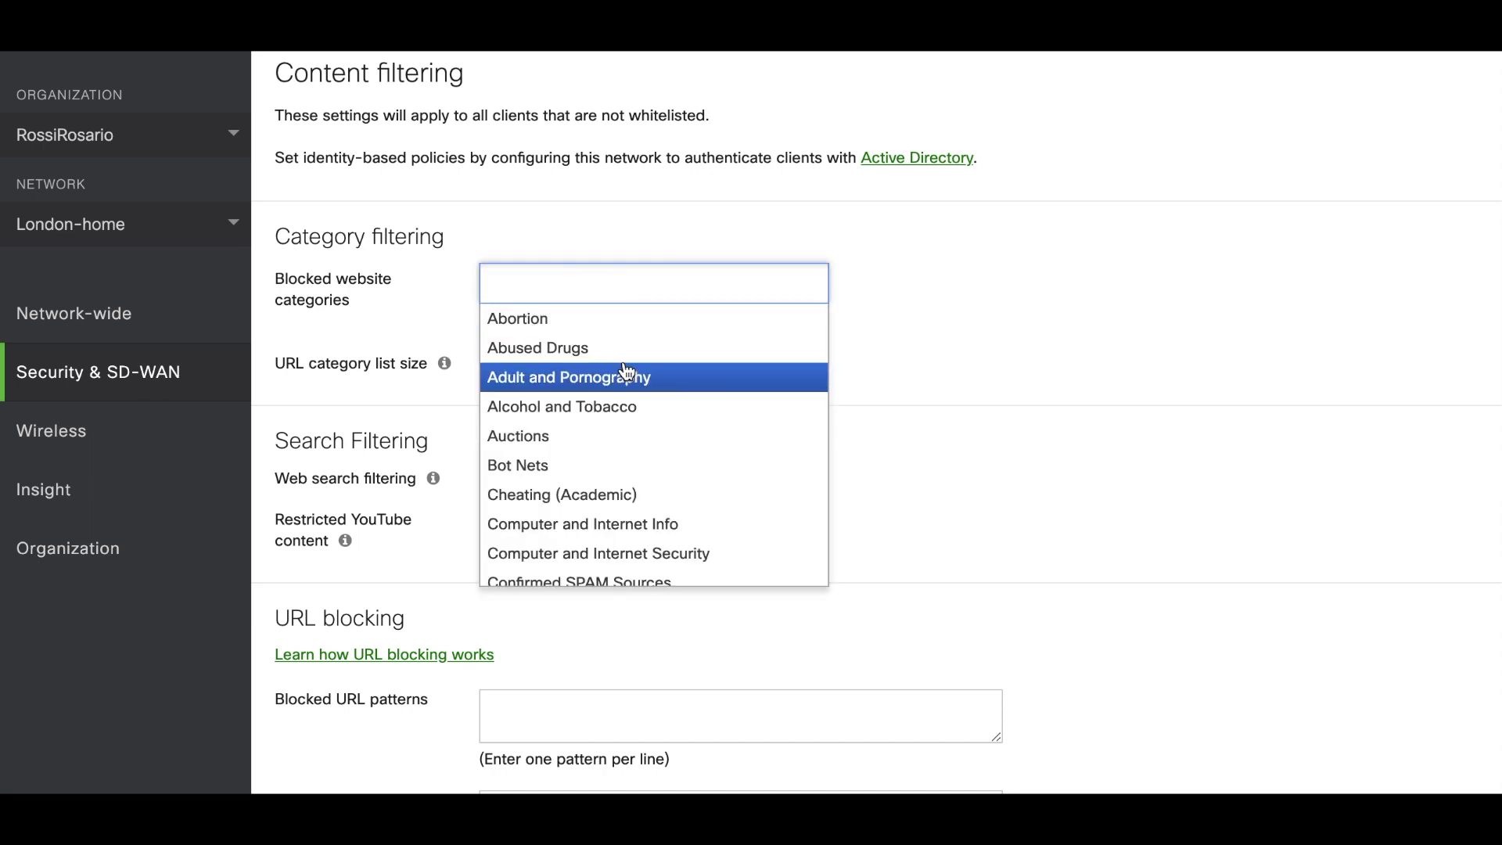
pyautogui.scroll(-4, 670, 524)
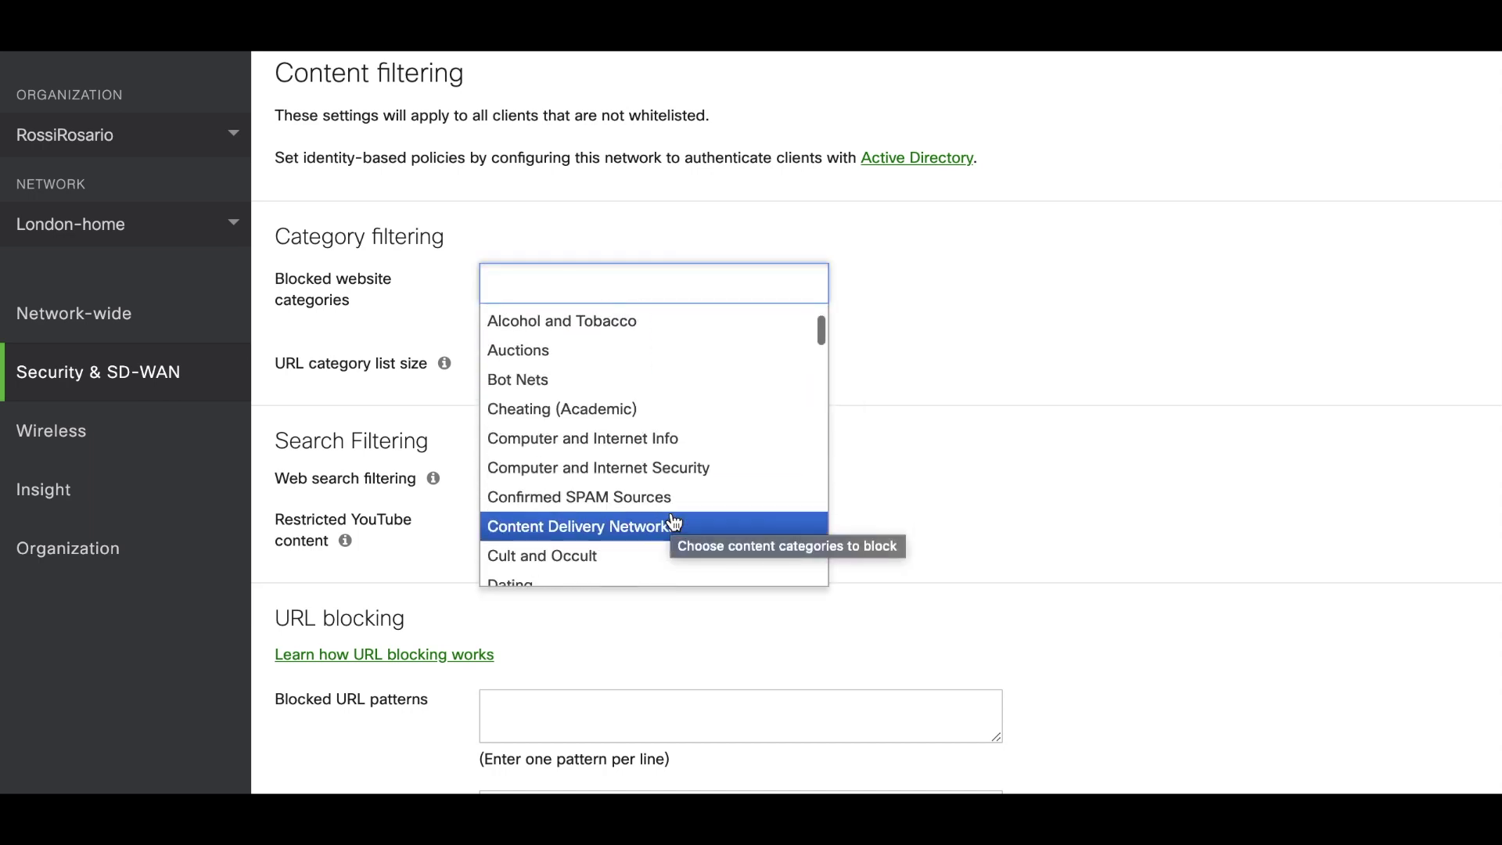
pyautogui.scroll(-8, 674, 522)
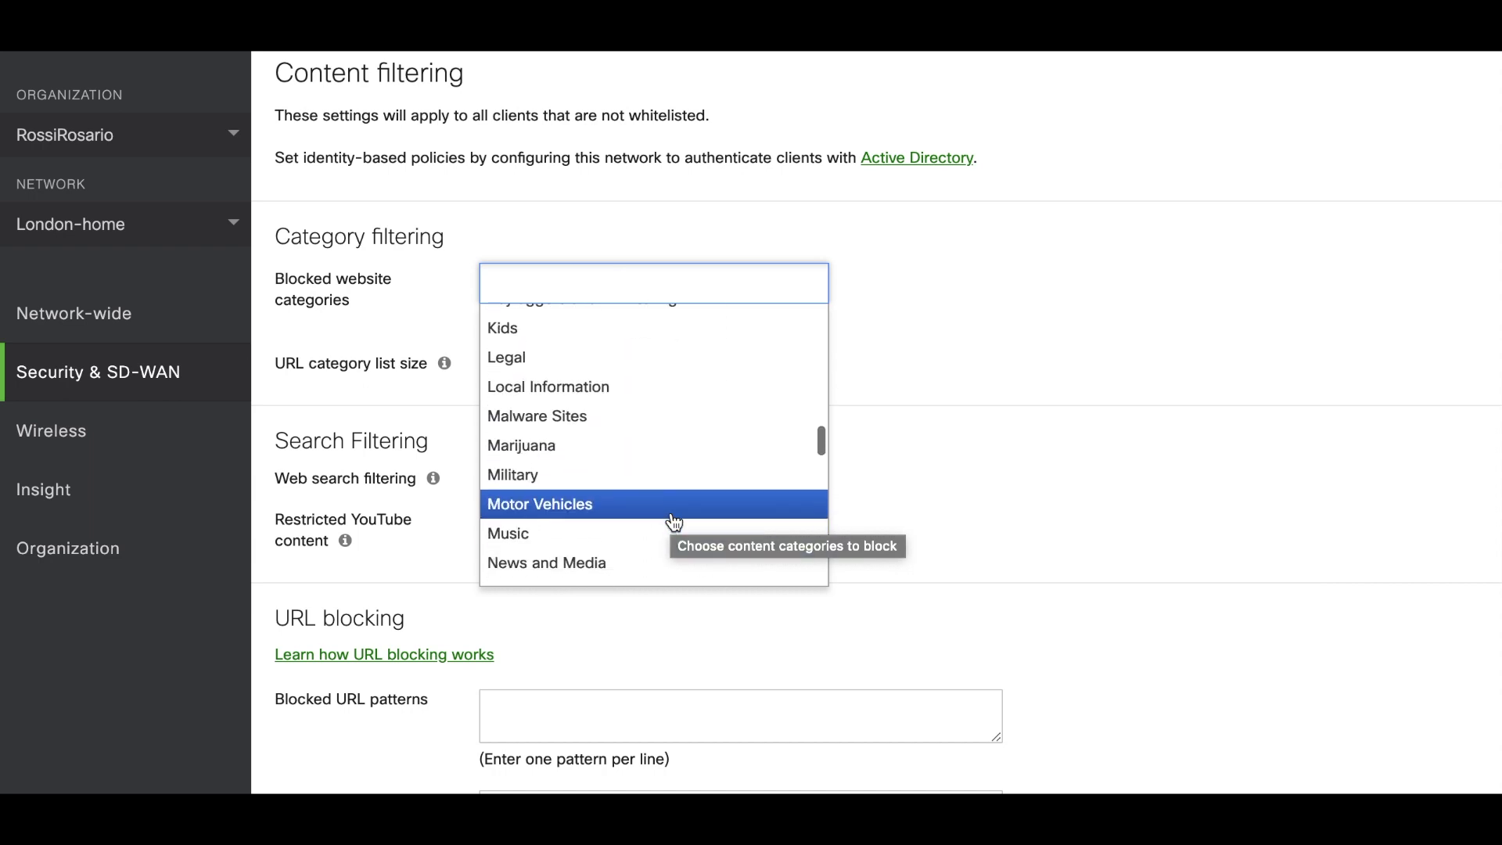
pyautogui.scroll(-8, 674, 522)
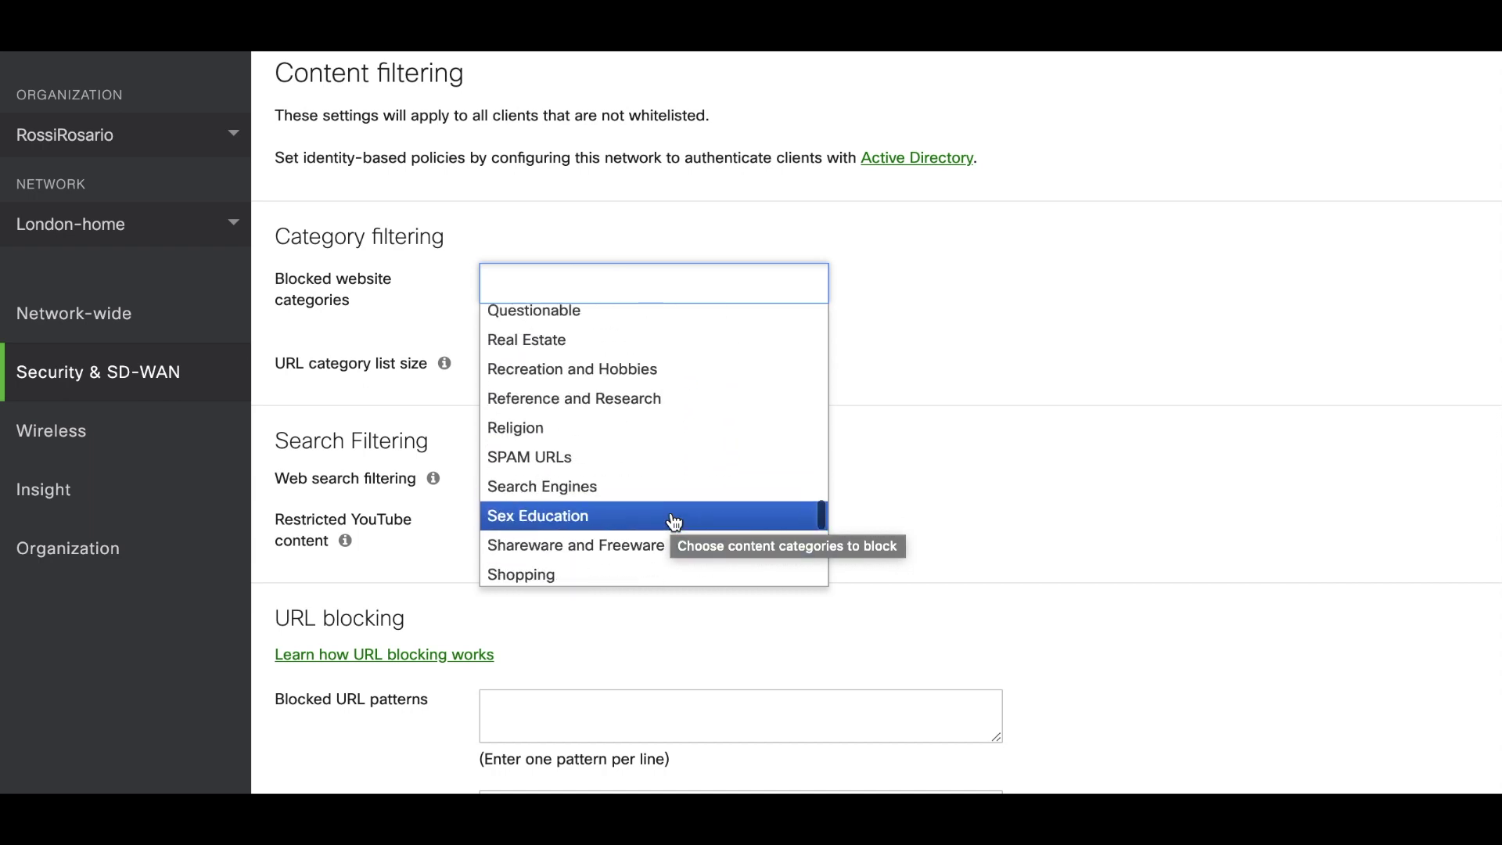
pyautogui.scroll(-2, 674, 522)
pyautogui.scroll(-2, 674, 521)
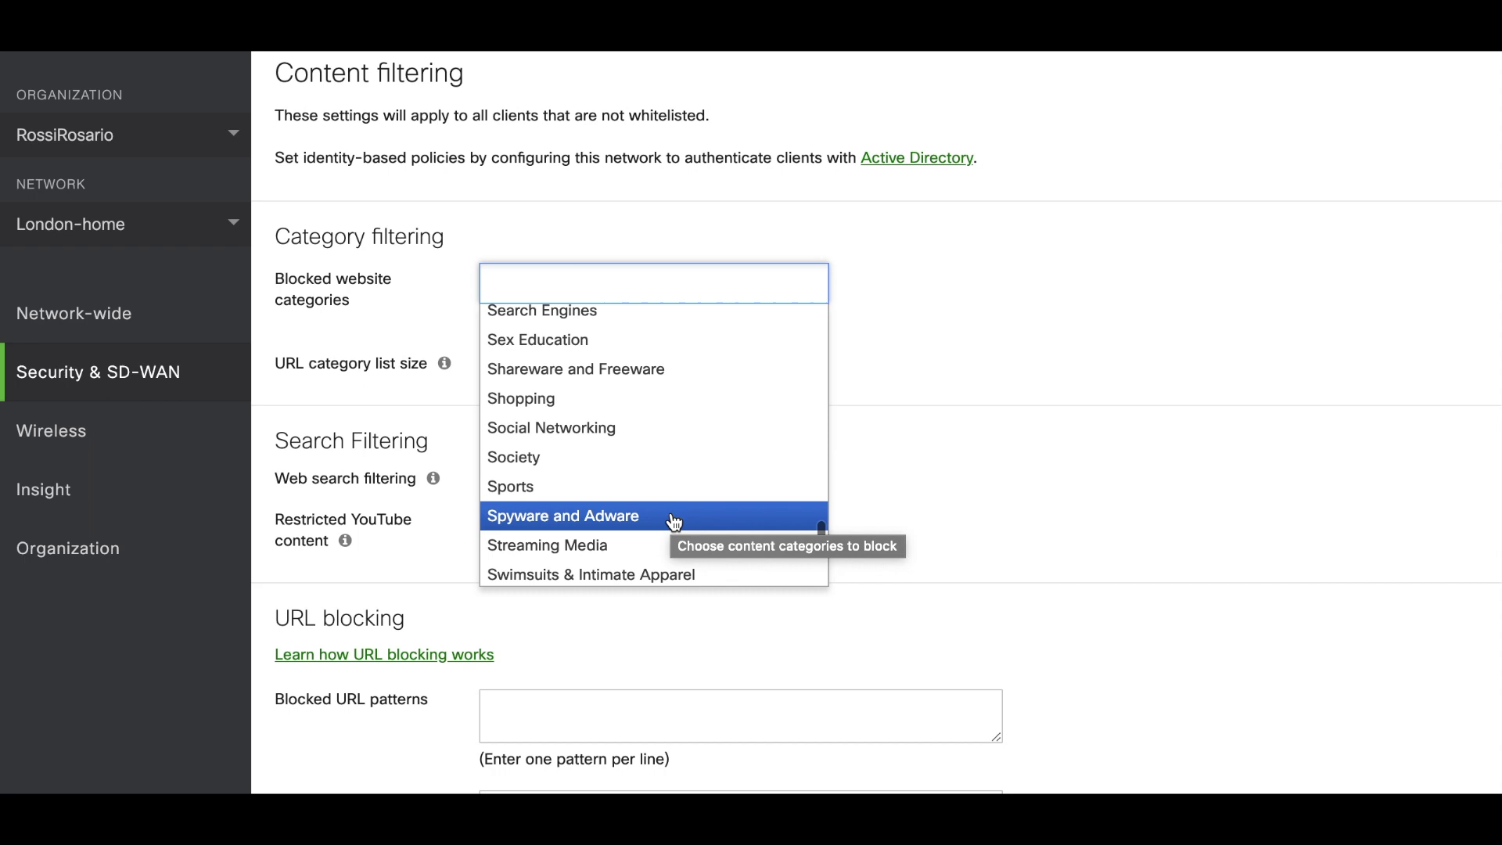
pyautogui.click(611, 397)
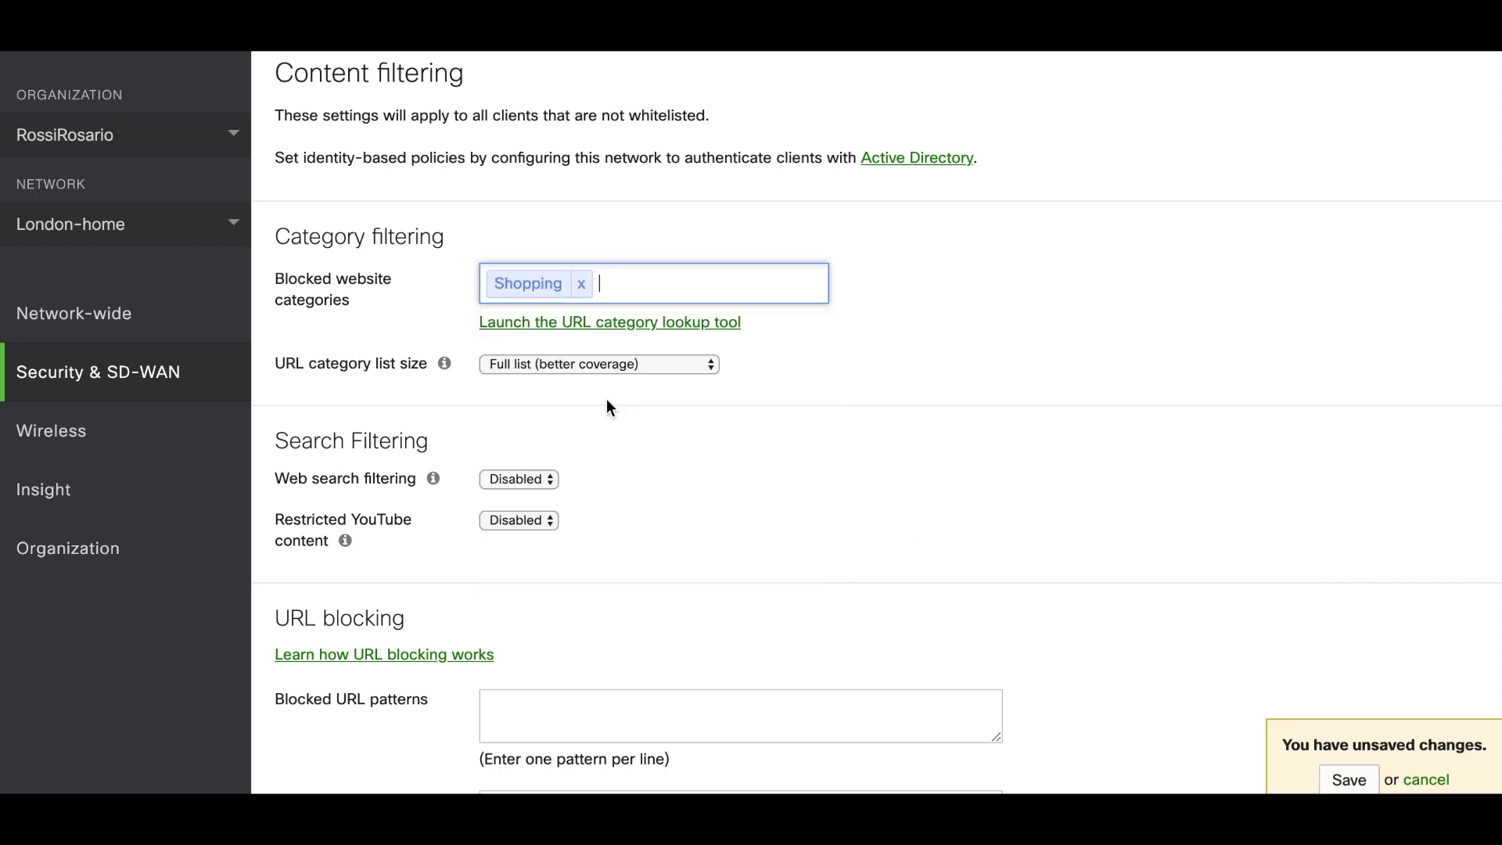
# Also block the Games and Malware Sites categories.
pyautogui.click(660, 283)
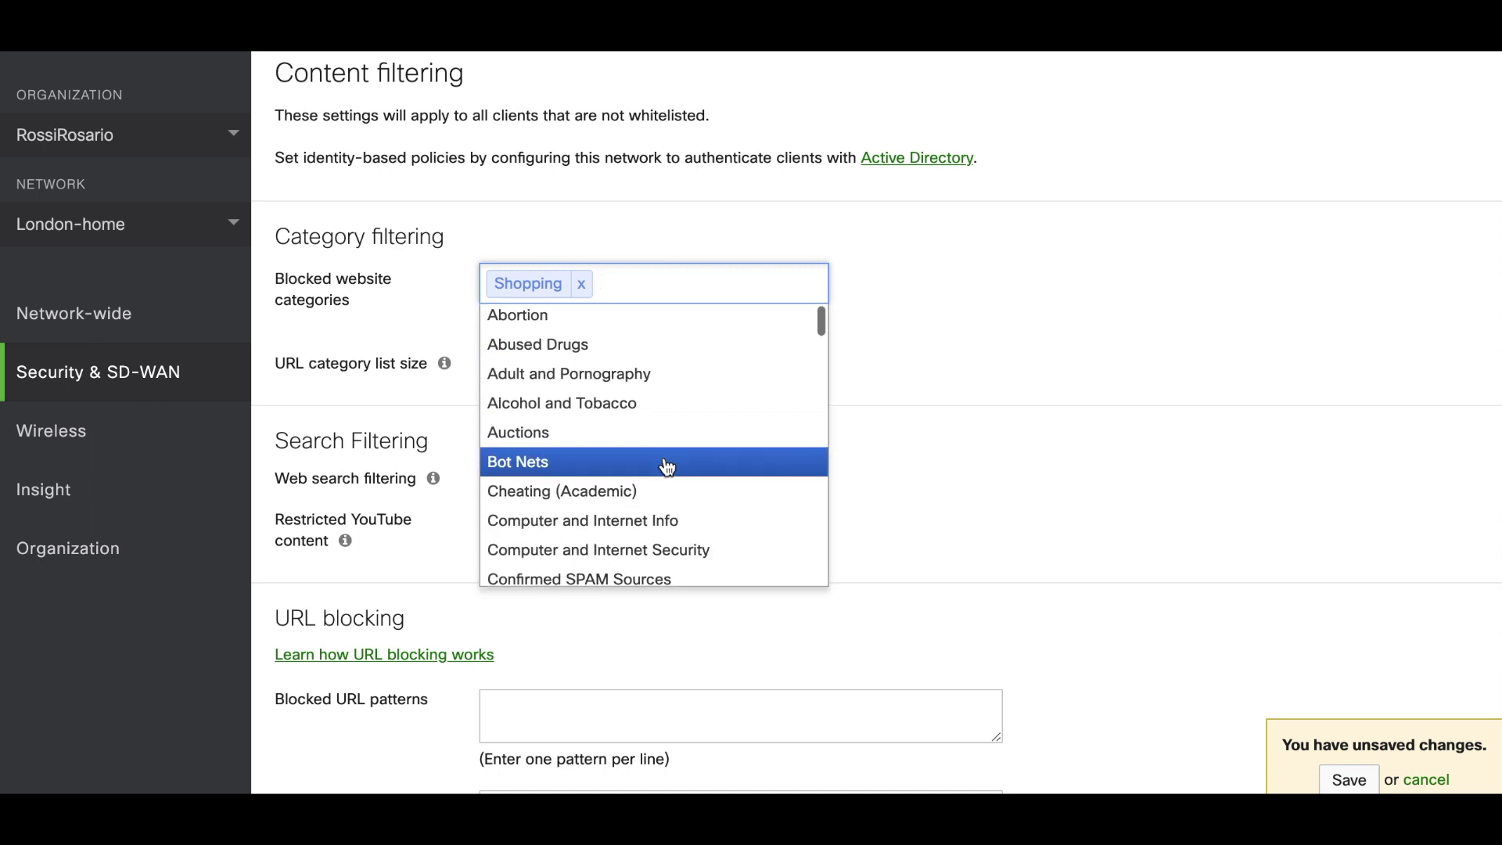
pyautogui.scroll(-1, 668, 467)
pyautogui.scroll(-7, 667, 467)
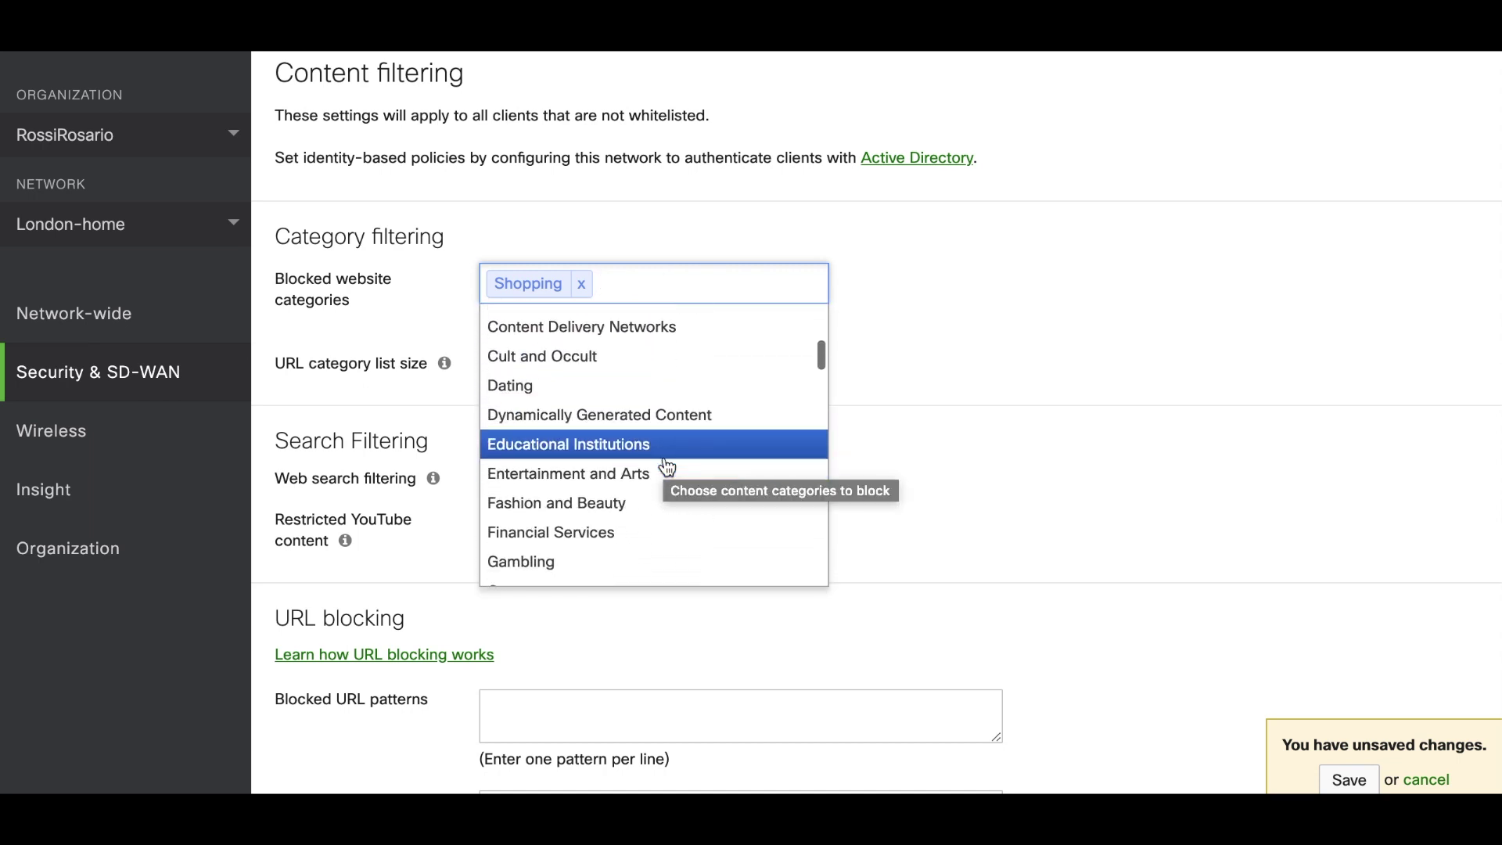
pyautogui.scroll(-3, 667, 467)
pyautogui.click(660, 481)
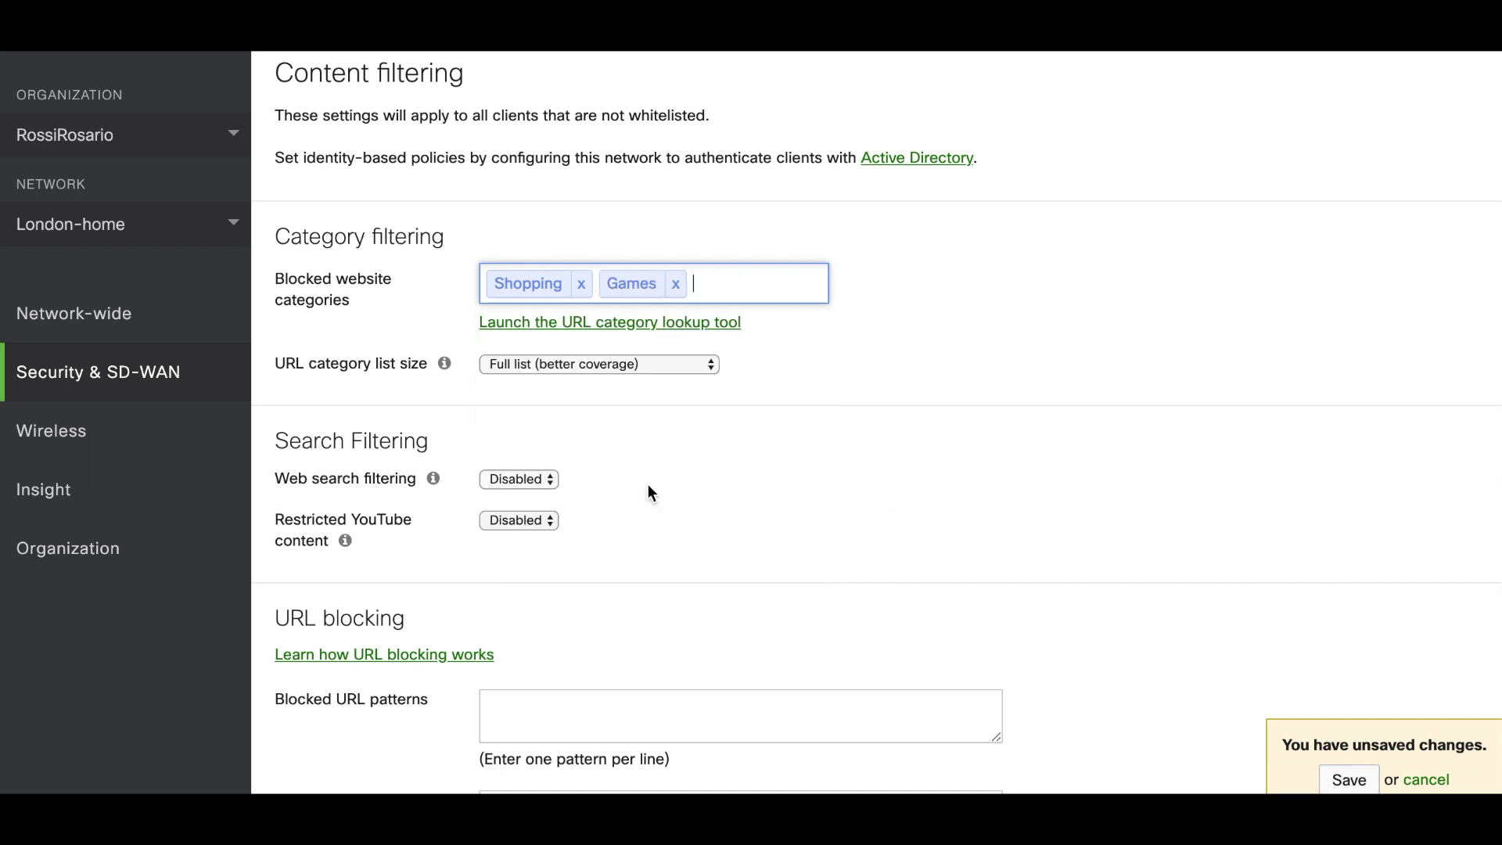
pyautogui.click(738, 283)
pyautogui.scroll(-3, 697, 492)
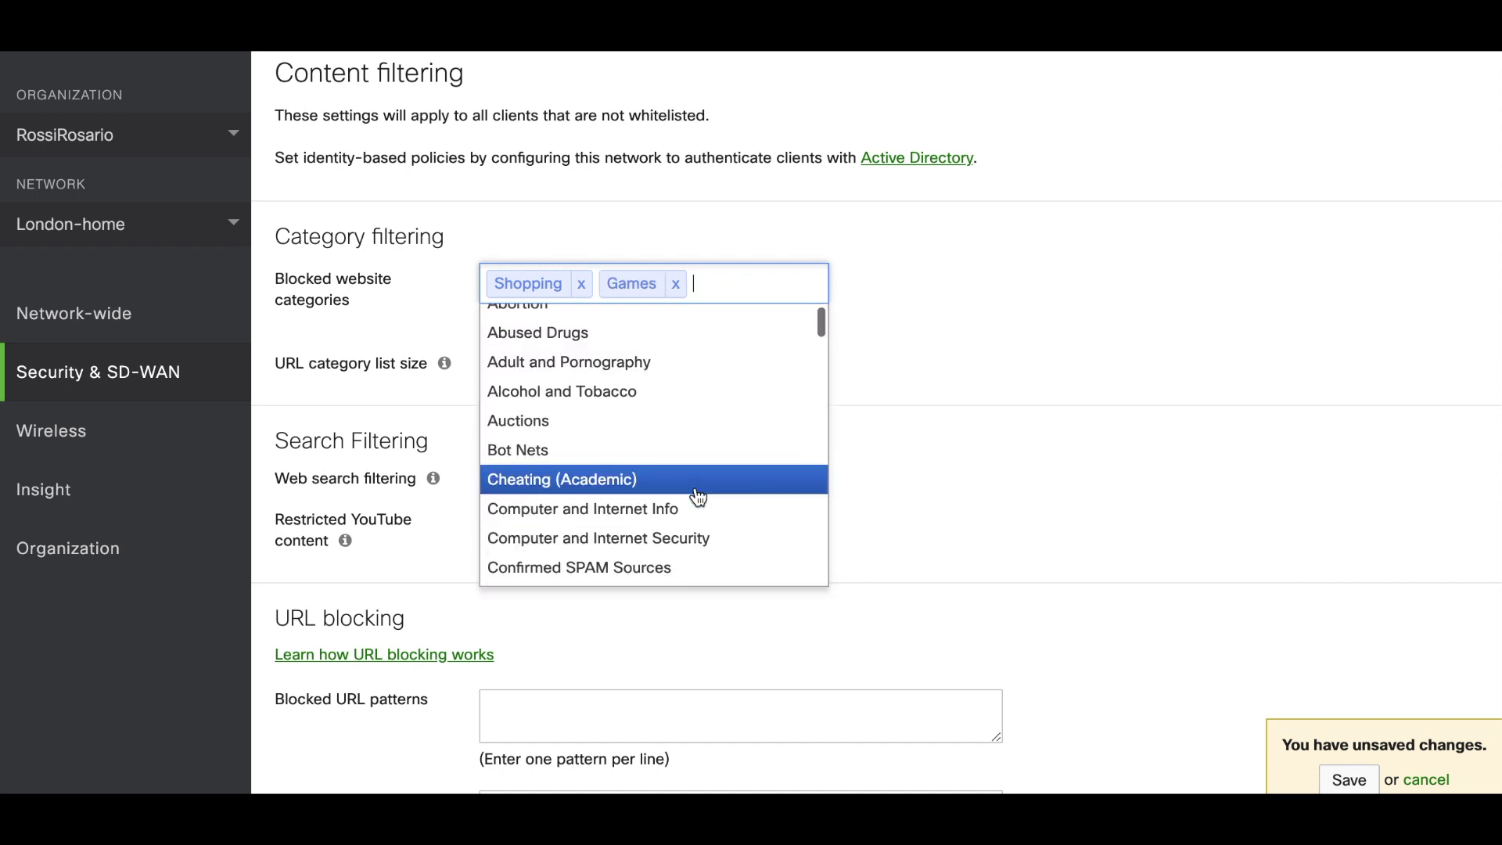
pyautogui.scroll(-10, 699, 496)
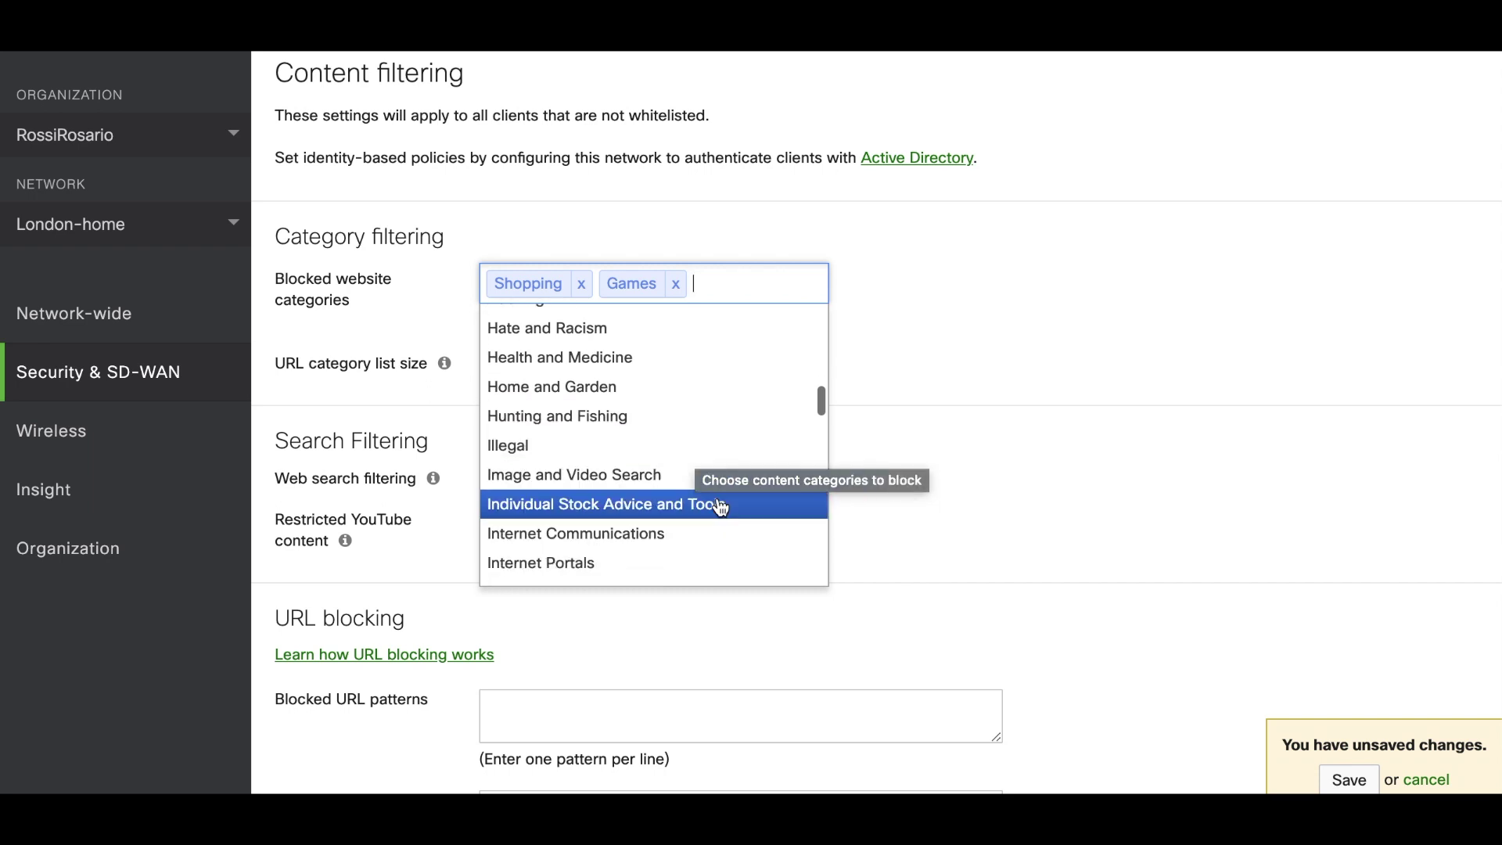
pyautogui.scroll(-5, 686, 561)
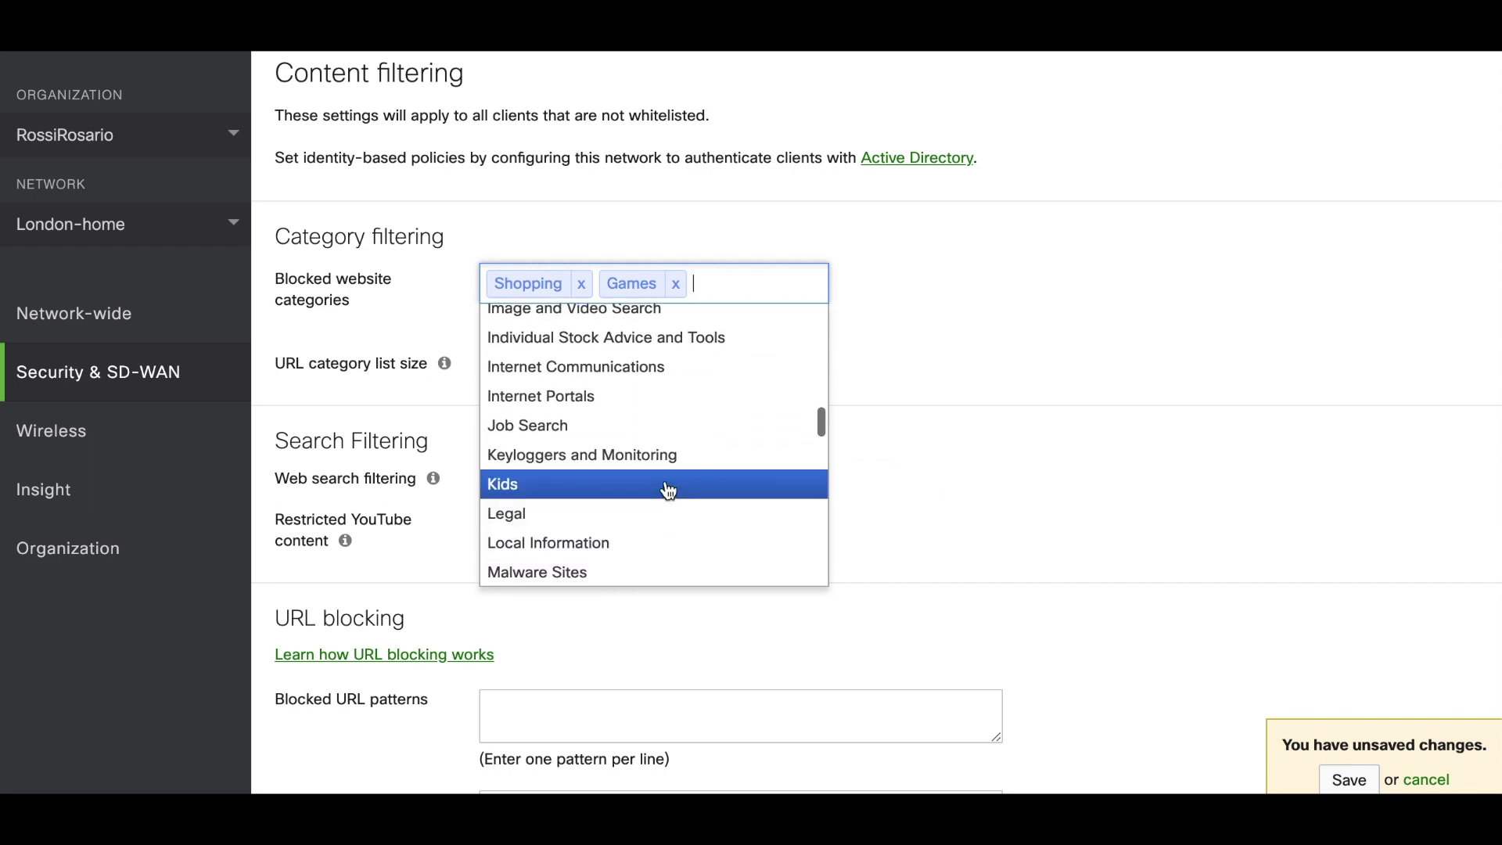
pyautogui.scroll(-4, 662, 536)
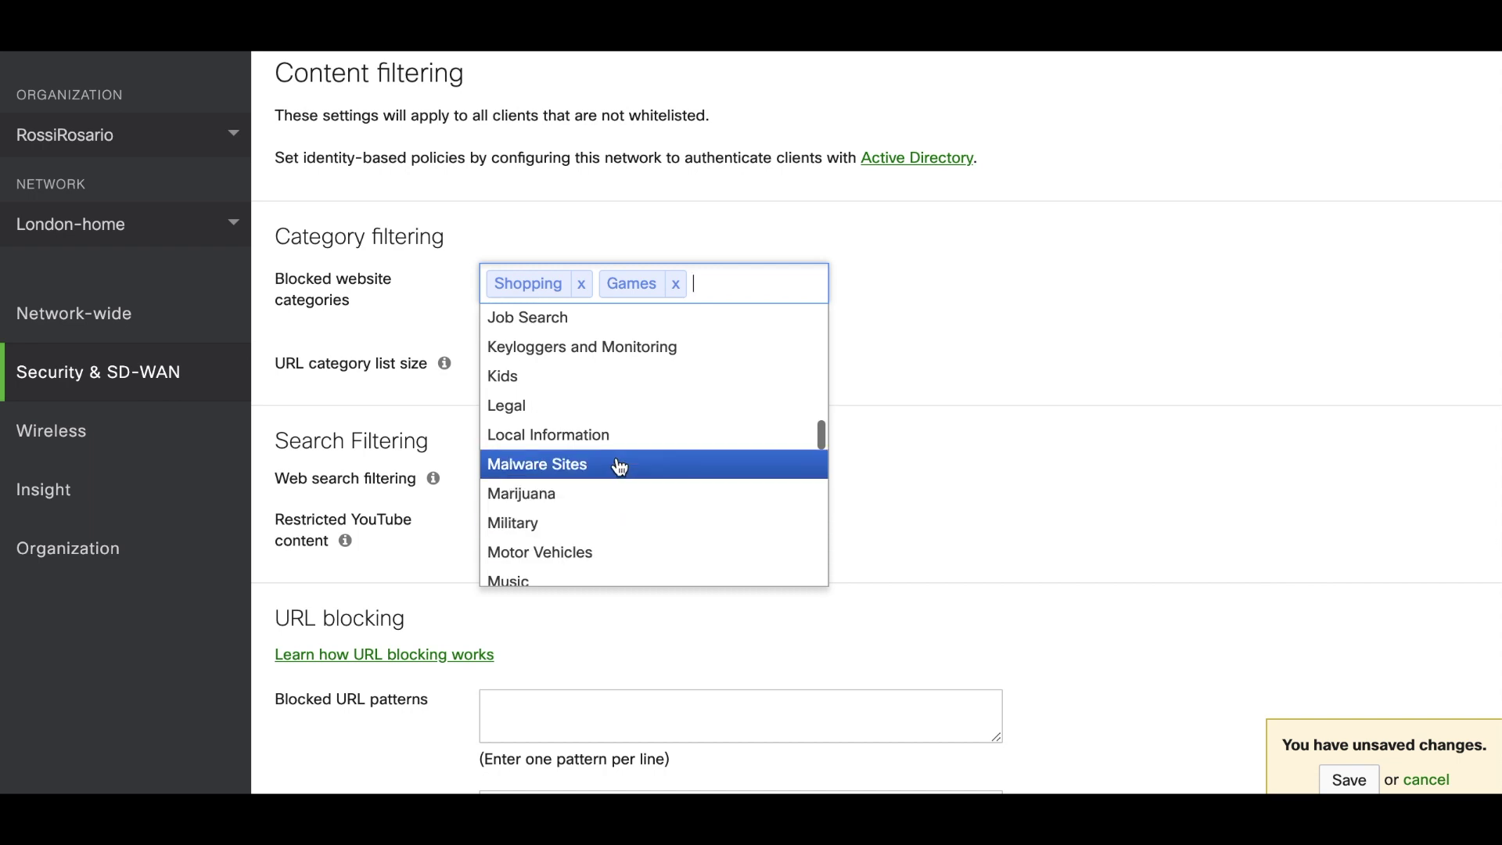
pyautogui.click(620, 467)
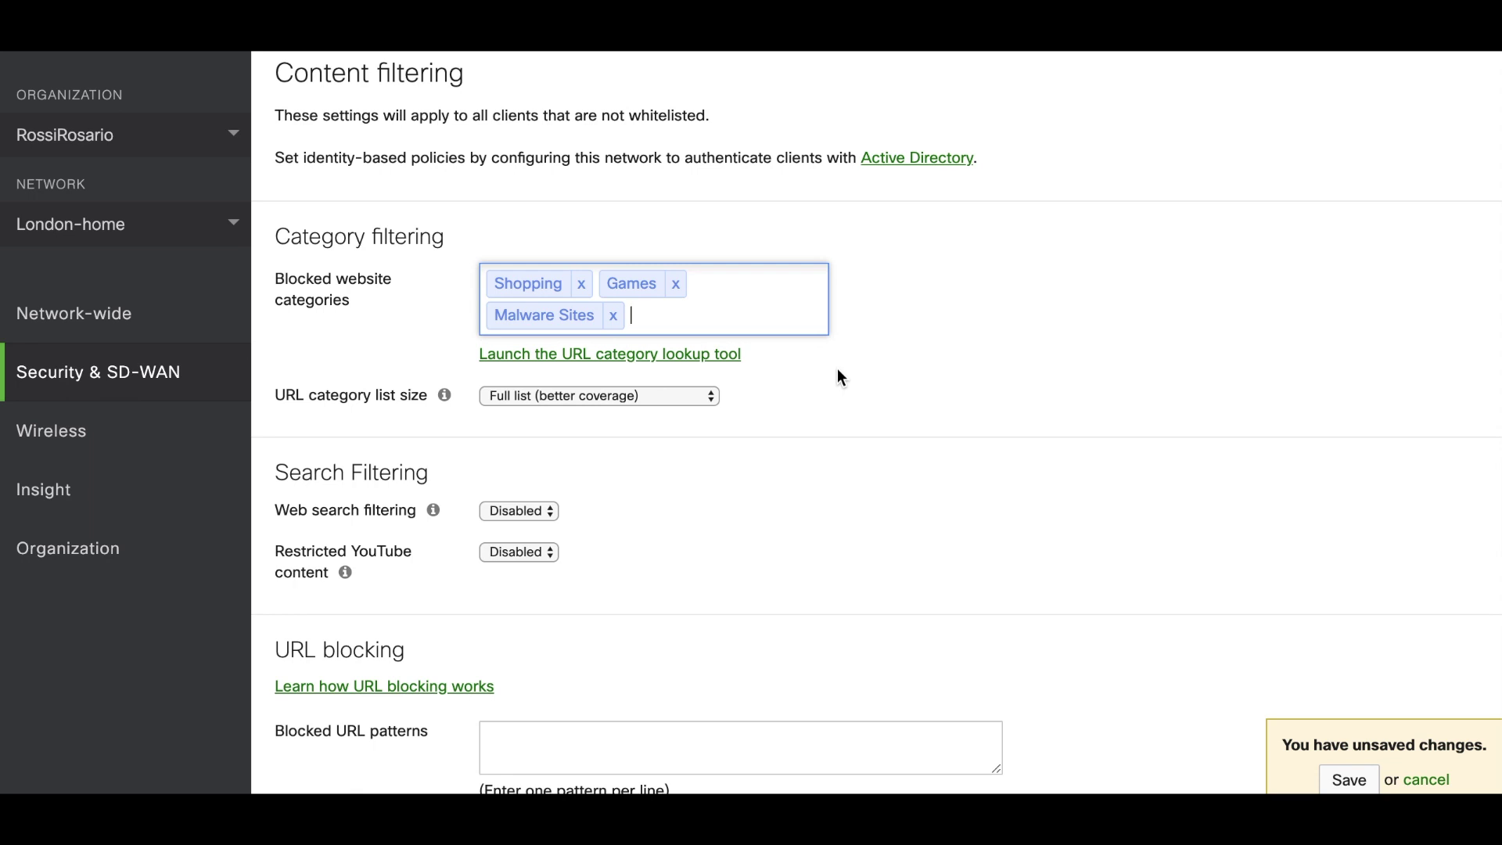
pyautogui.click(566, 362)
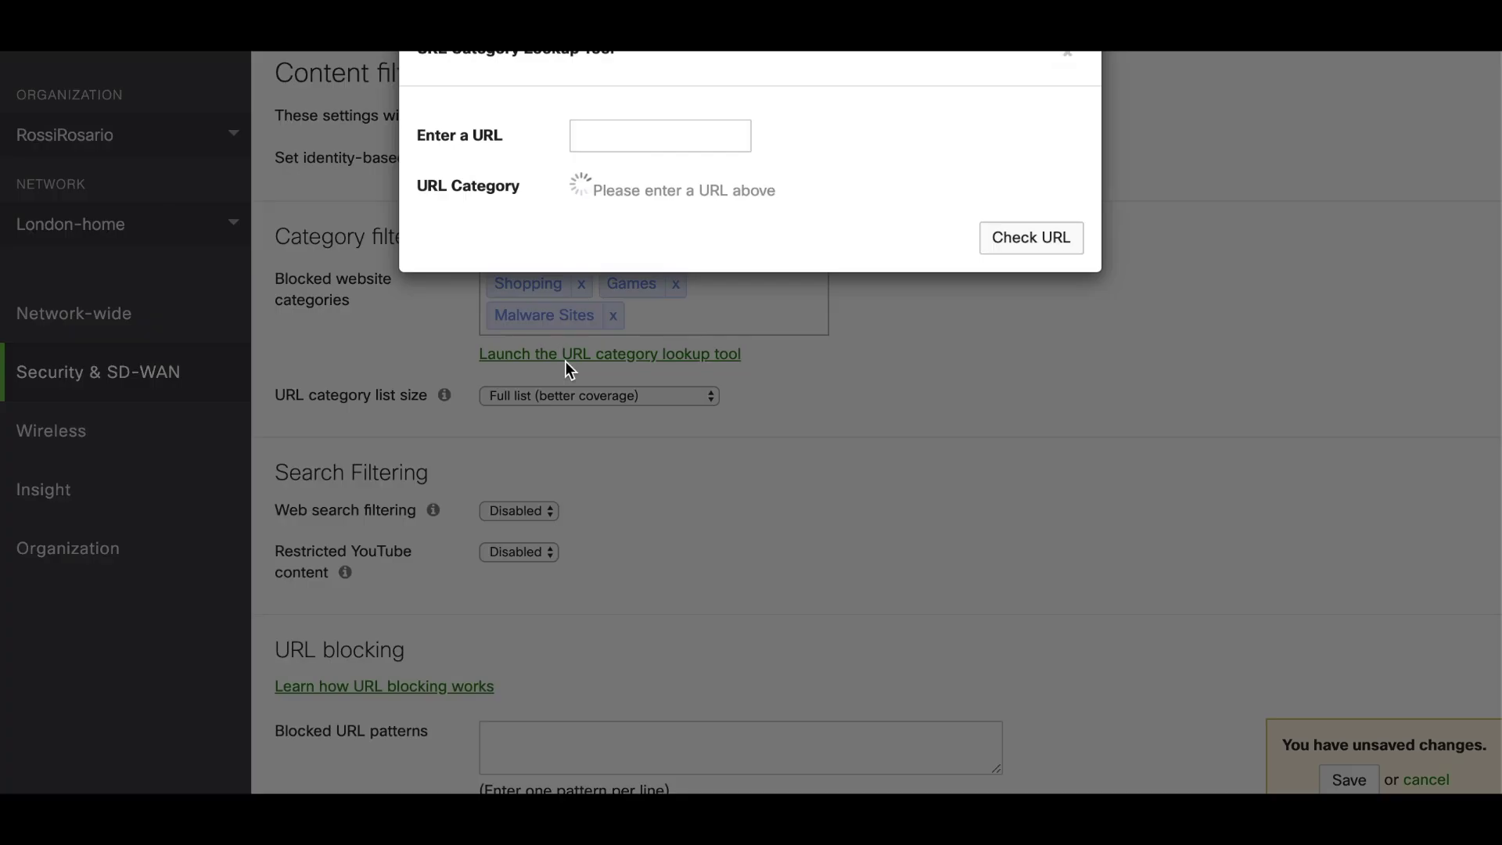
pyautogui.click(624, 137)
pyautogui.write('ama')
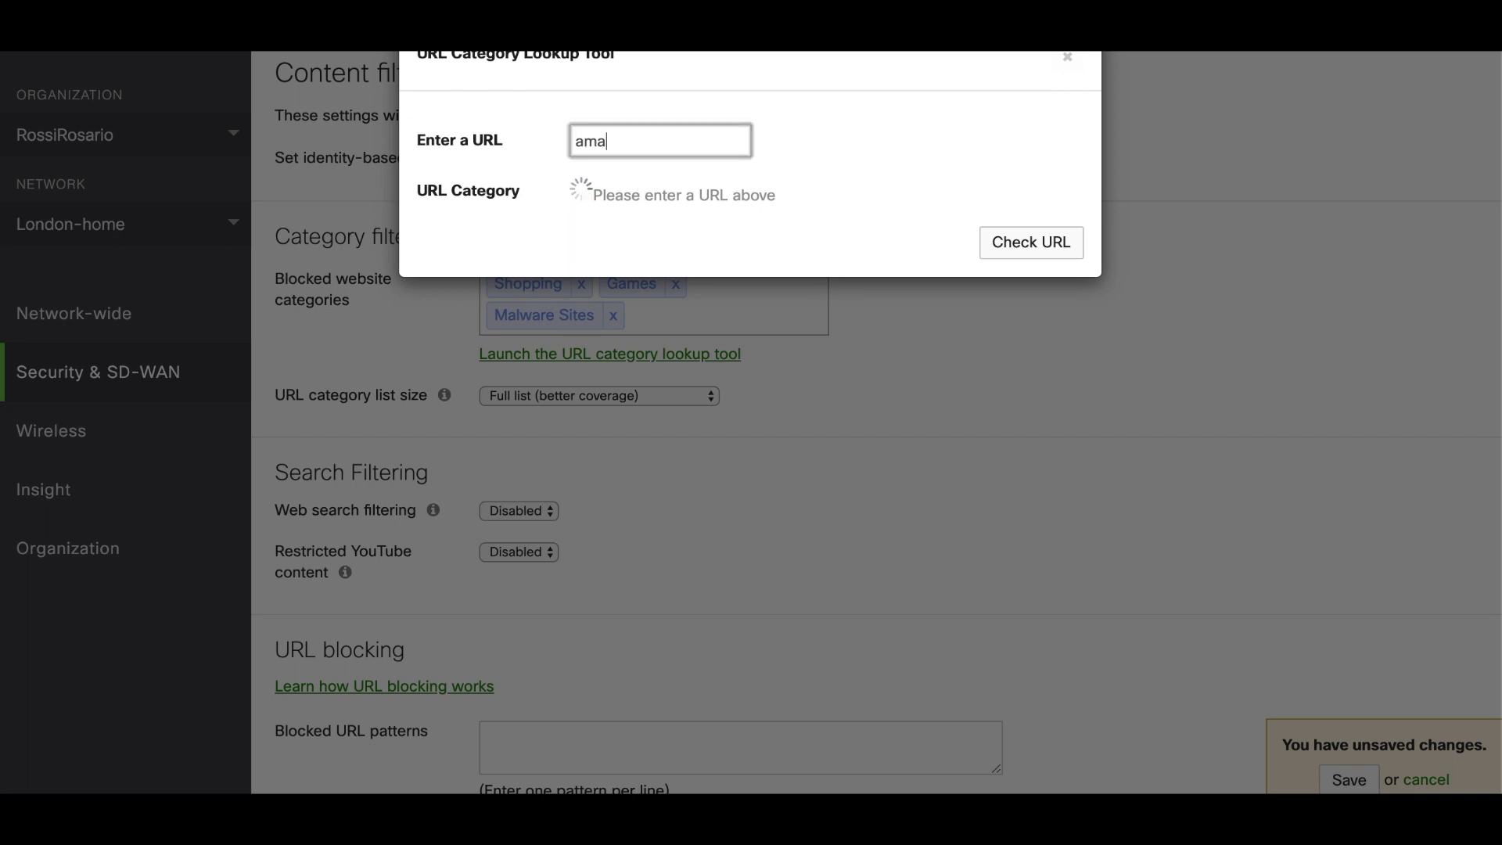
pyautogui.write('zon.com')
pyautogui.click(1034, 249)
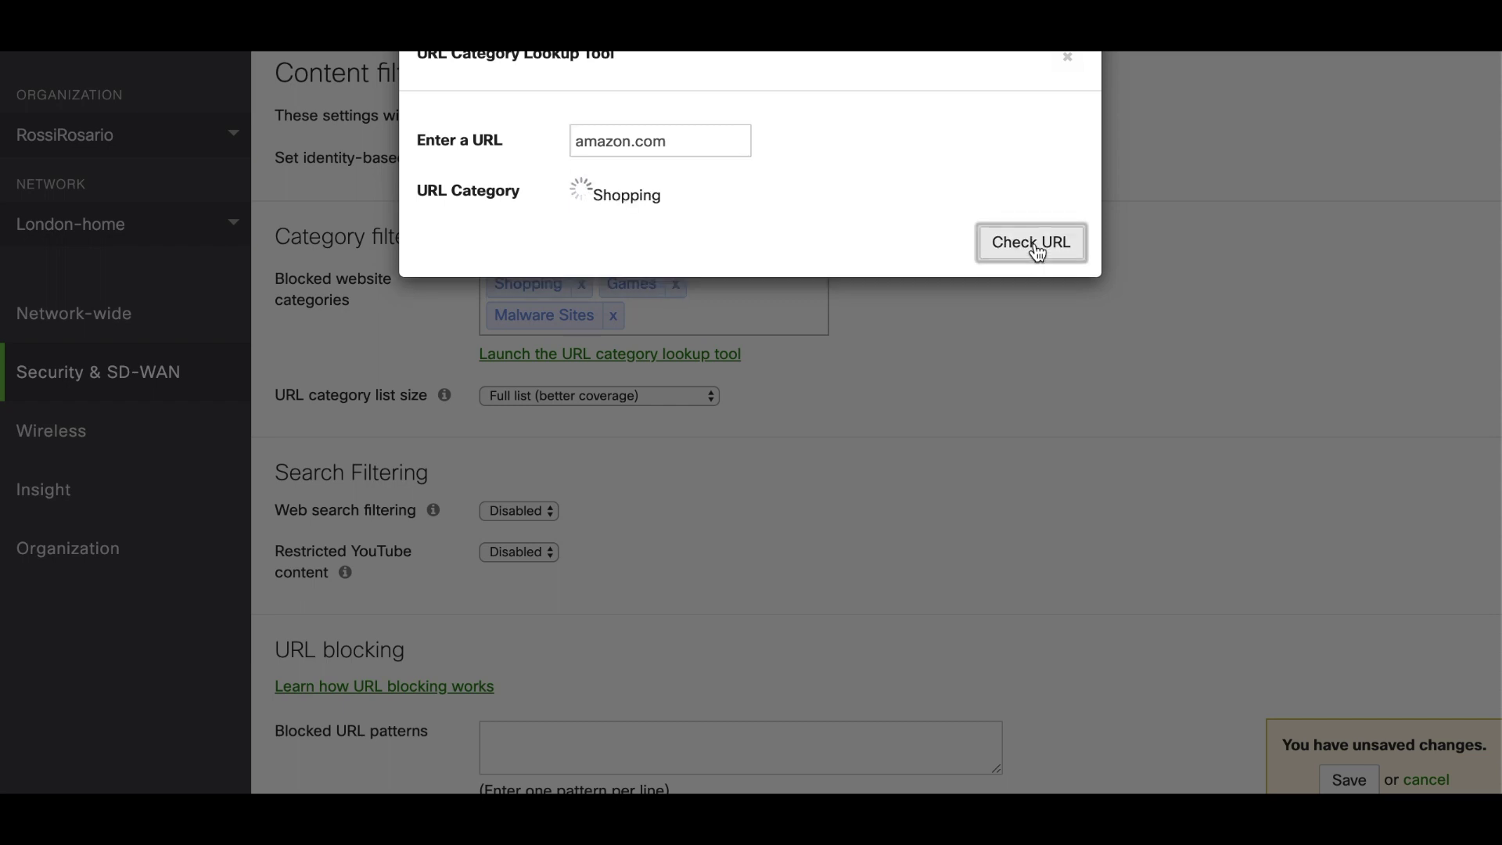
pyautogui.moveTo(588, 194); pyautogui.dragTo(669, 191)
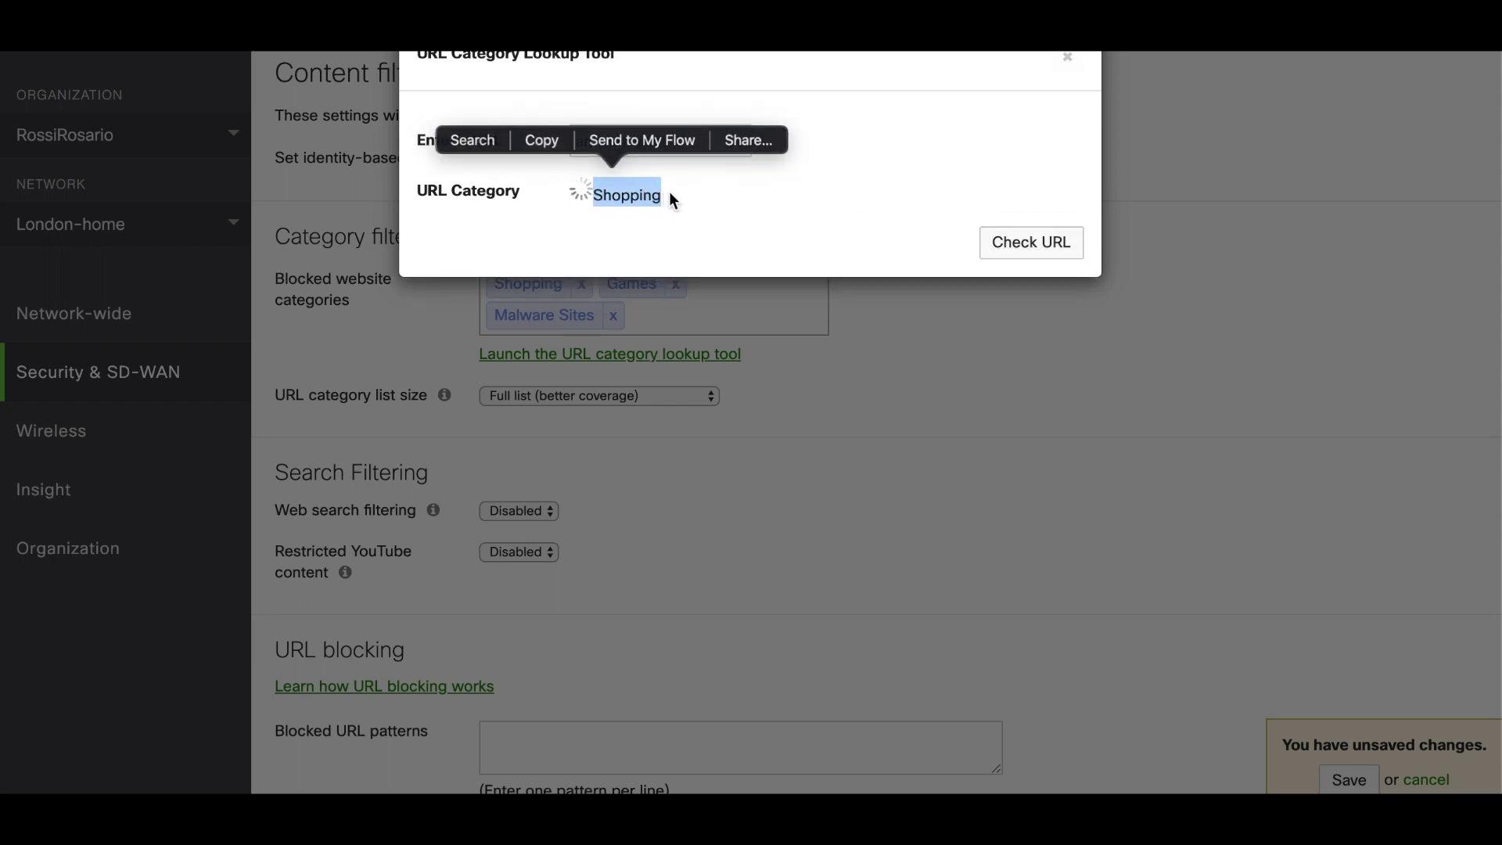
pyautogui.click(754, 204)
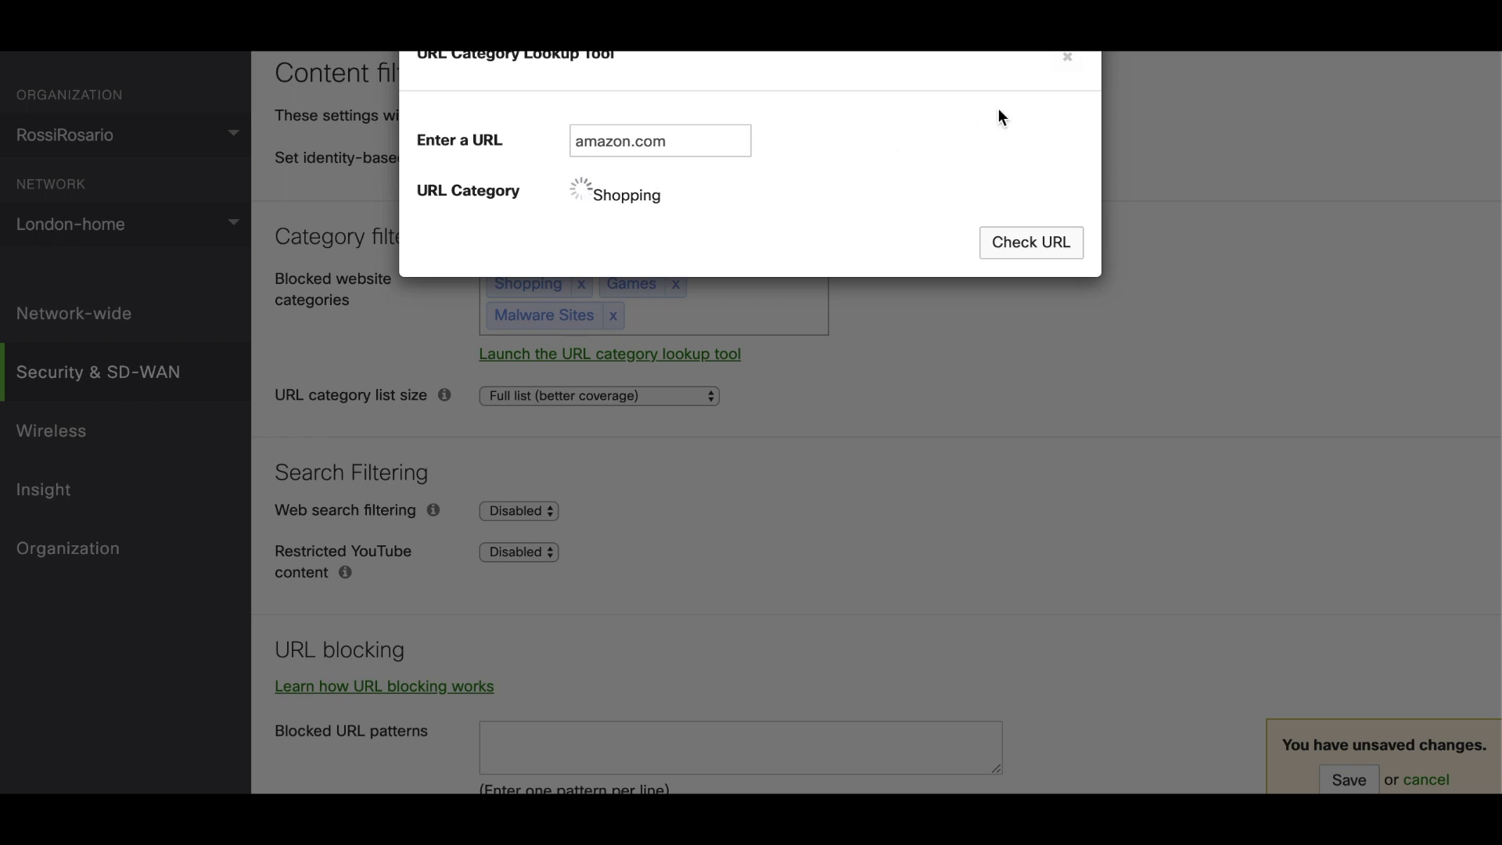
pyautogui.click(1068, 57)
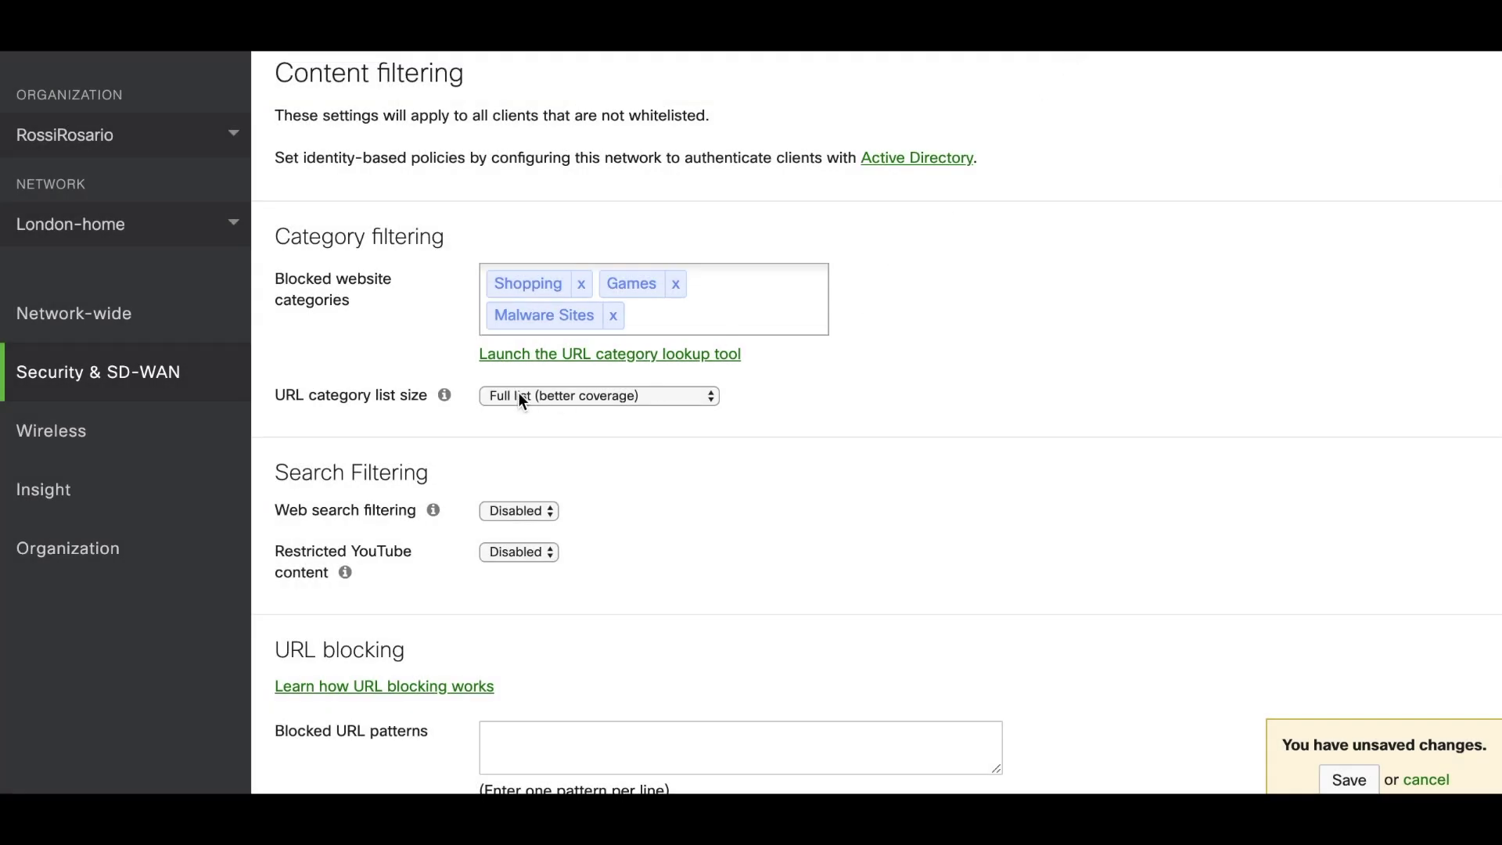
# Bring up the URL category list size choices: Top sites only or Full list.
pyautogui.moveTo(317, 395); pyautogui.dragTo(399, 395)
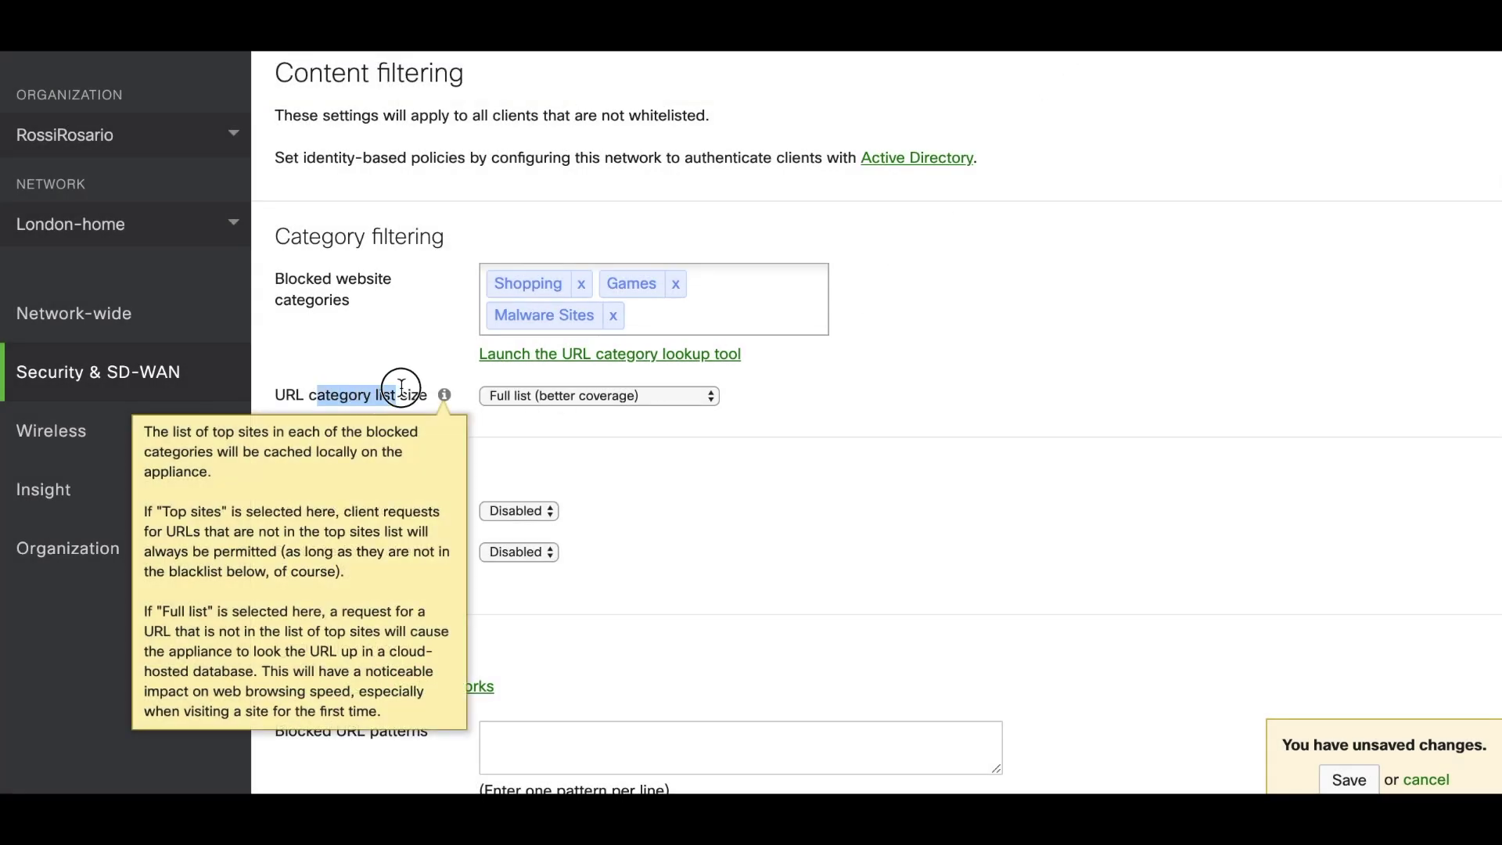
pyautogui.click(561, 407)
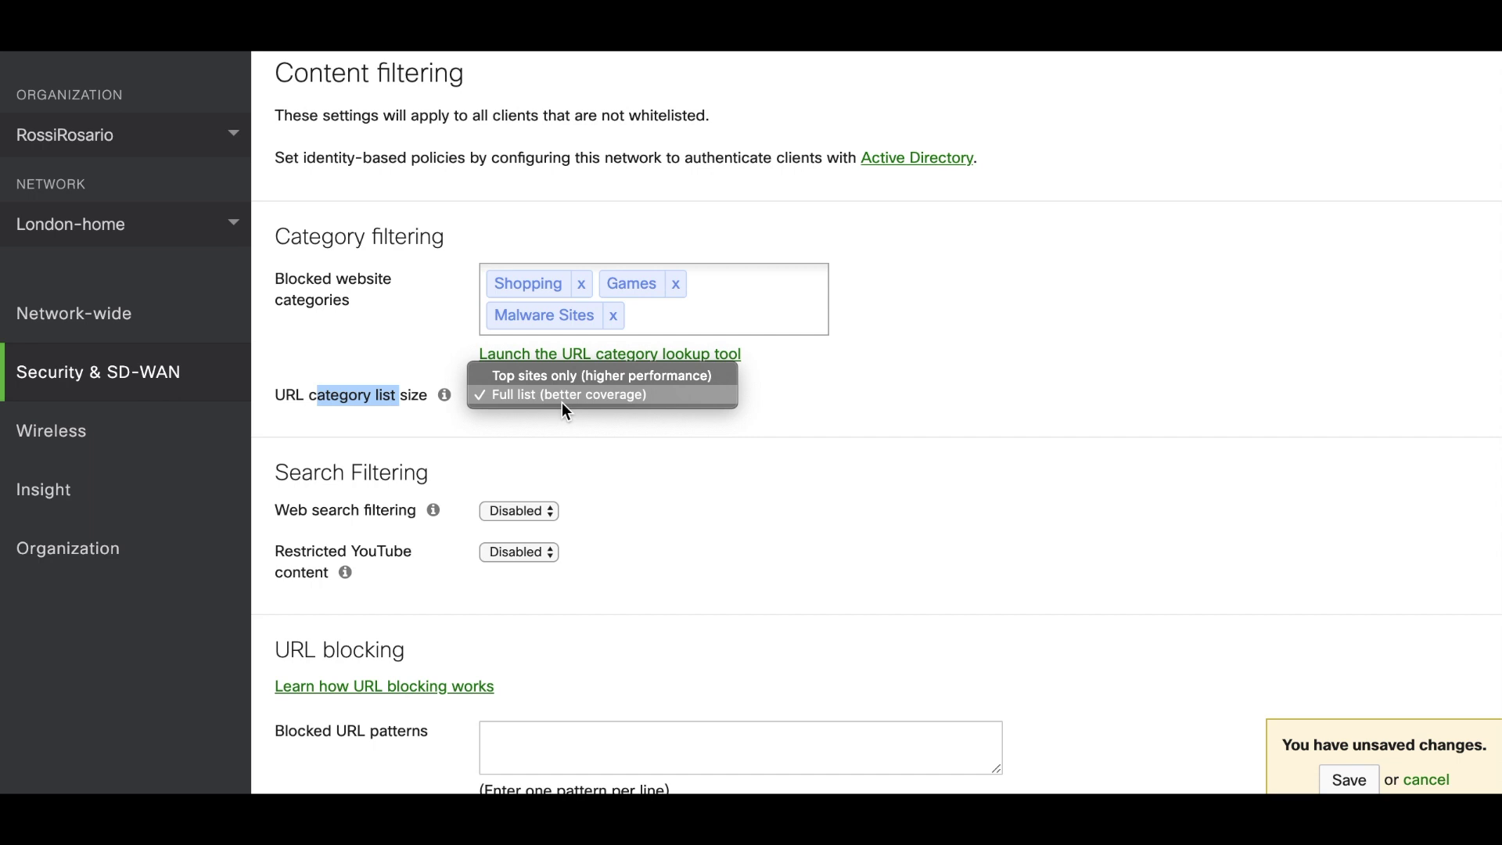
# Set the URL category list size to Top sites only (higher performance).
pyautogui.click(546, 377)
pyautogui.click(548, 396)
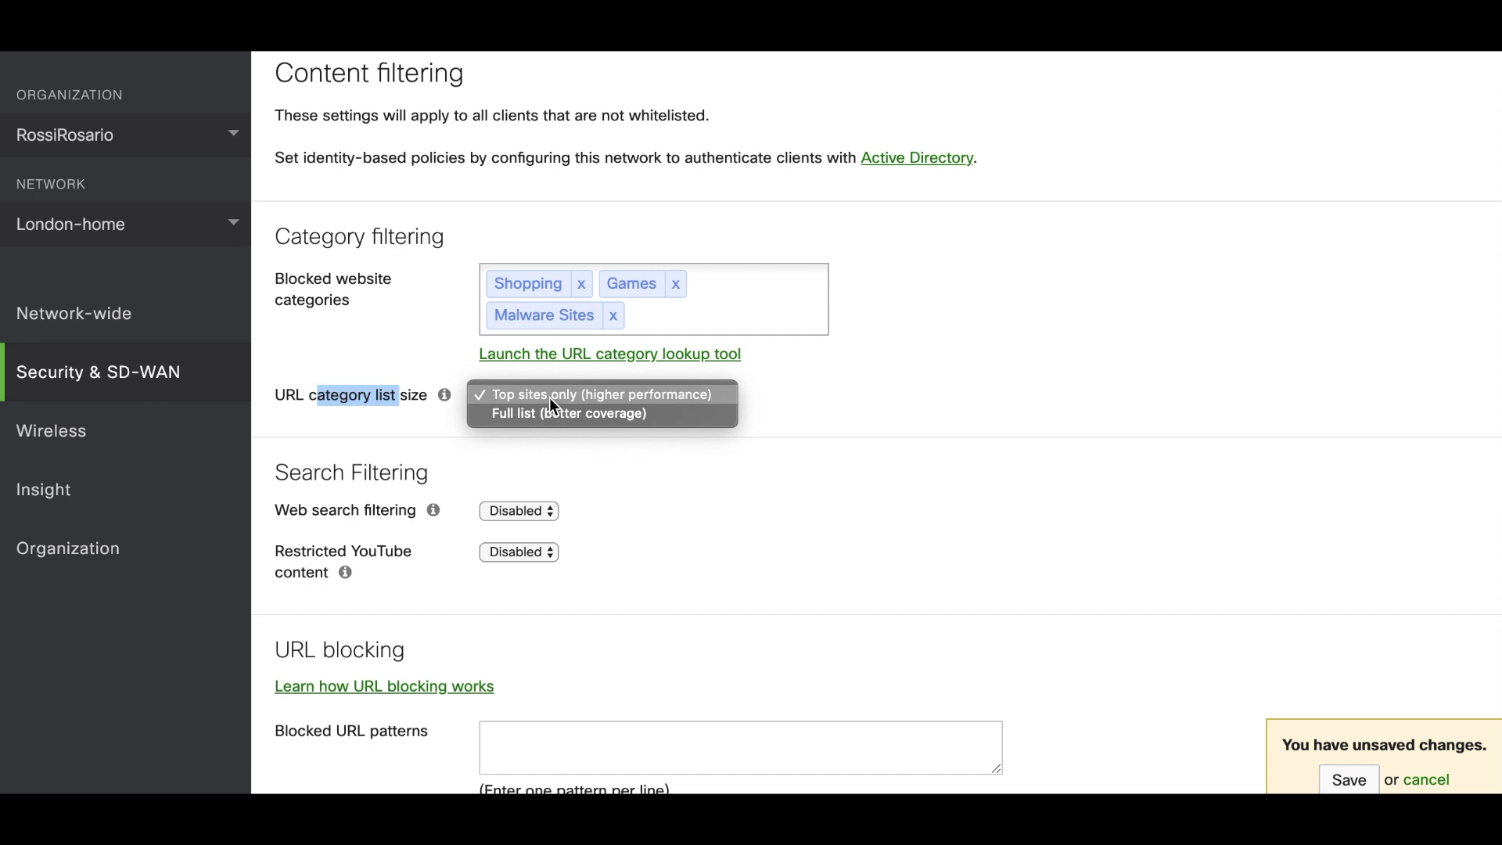
pyautogui.click(547, 412)
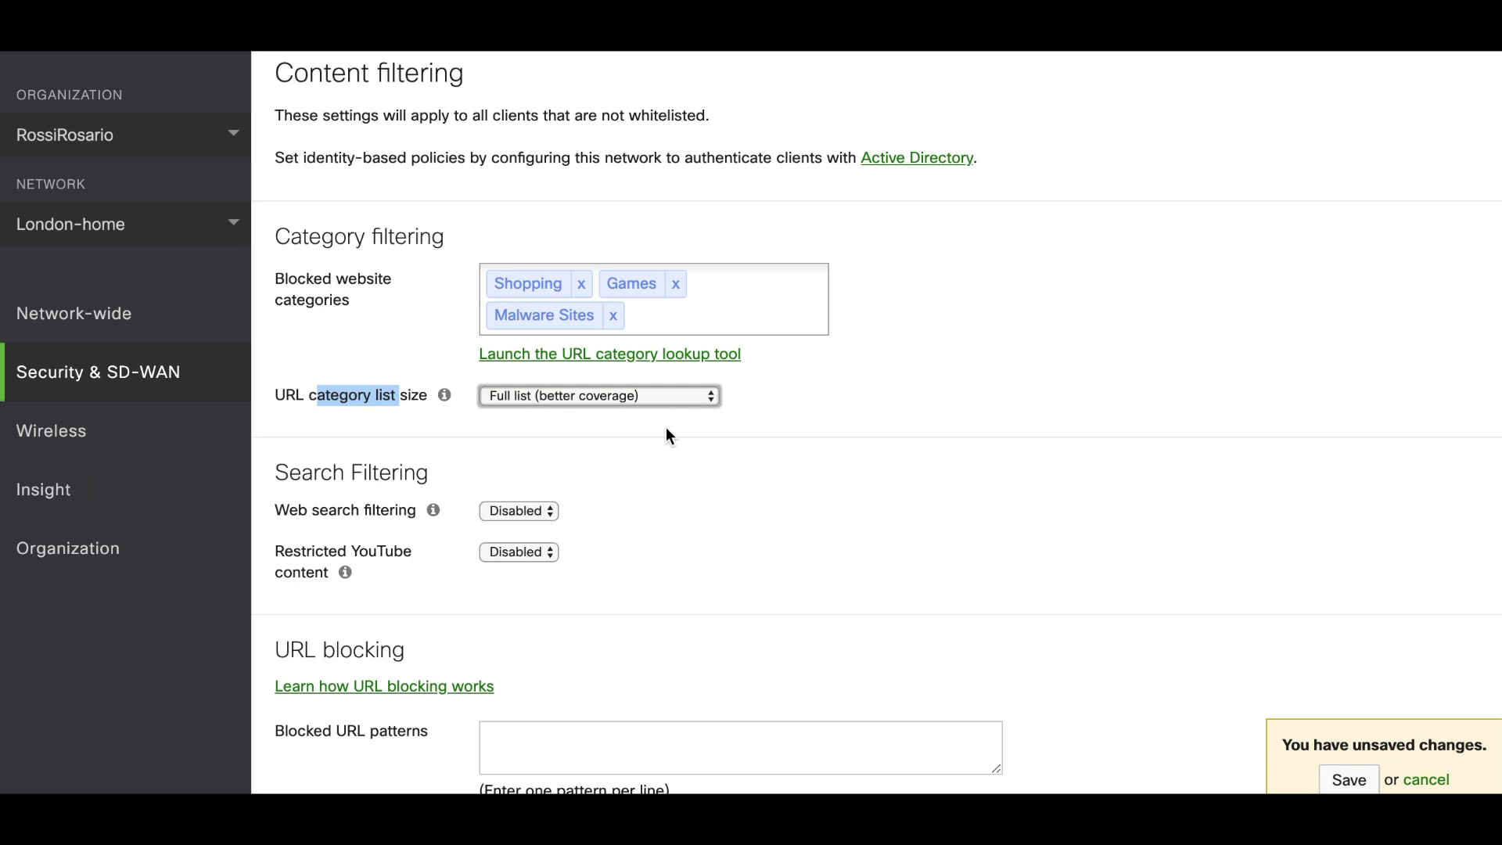
pyautogui.click(612, 398)
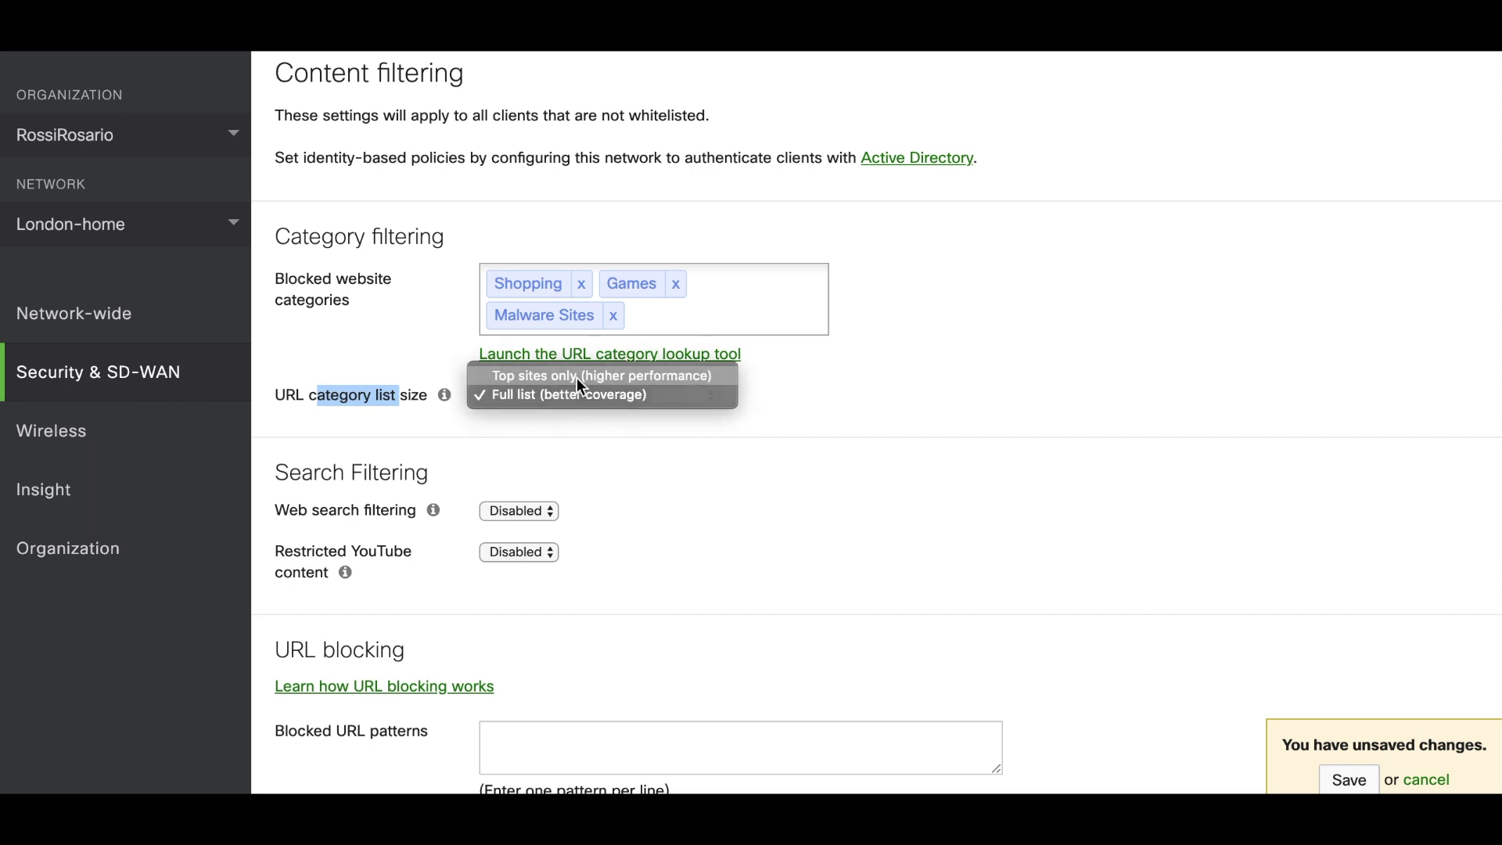
pyautogui.click(578, 380)
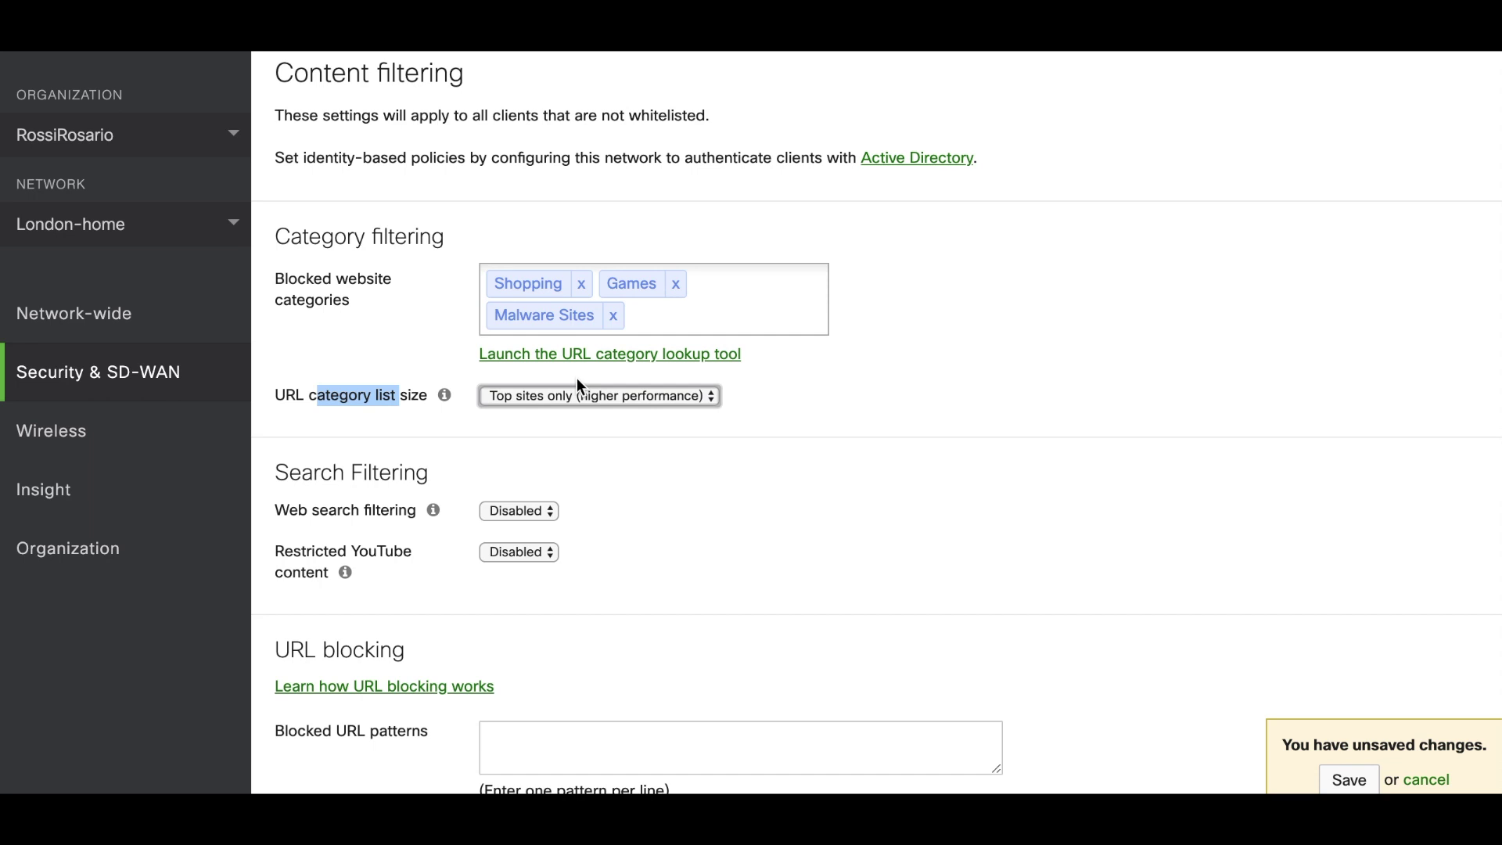
pyautogui.click(842, 411)
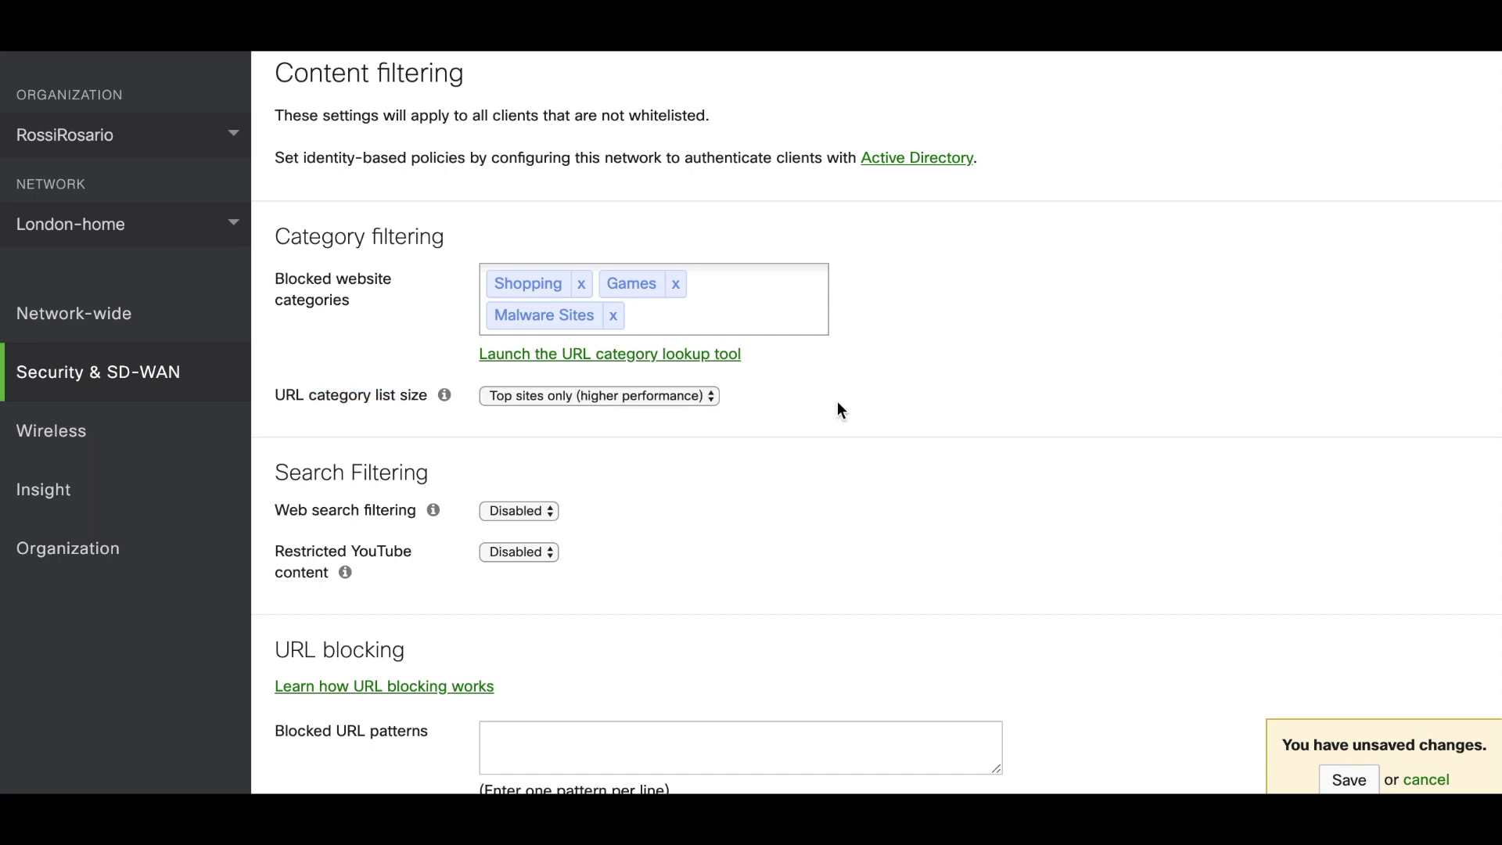
pyautogui.scroll(-3, 842, 411)
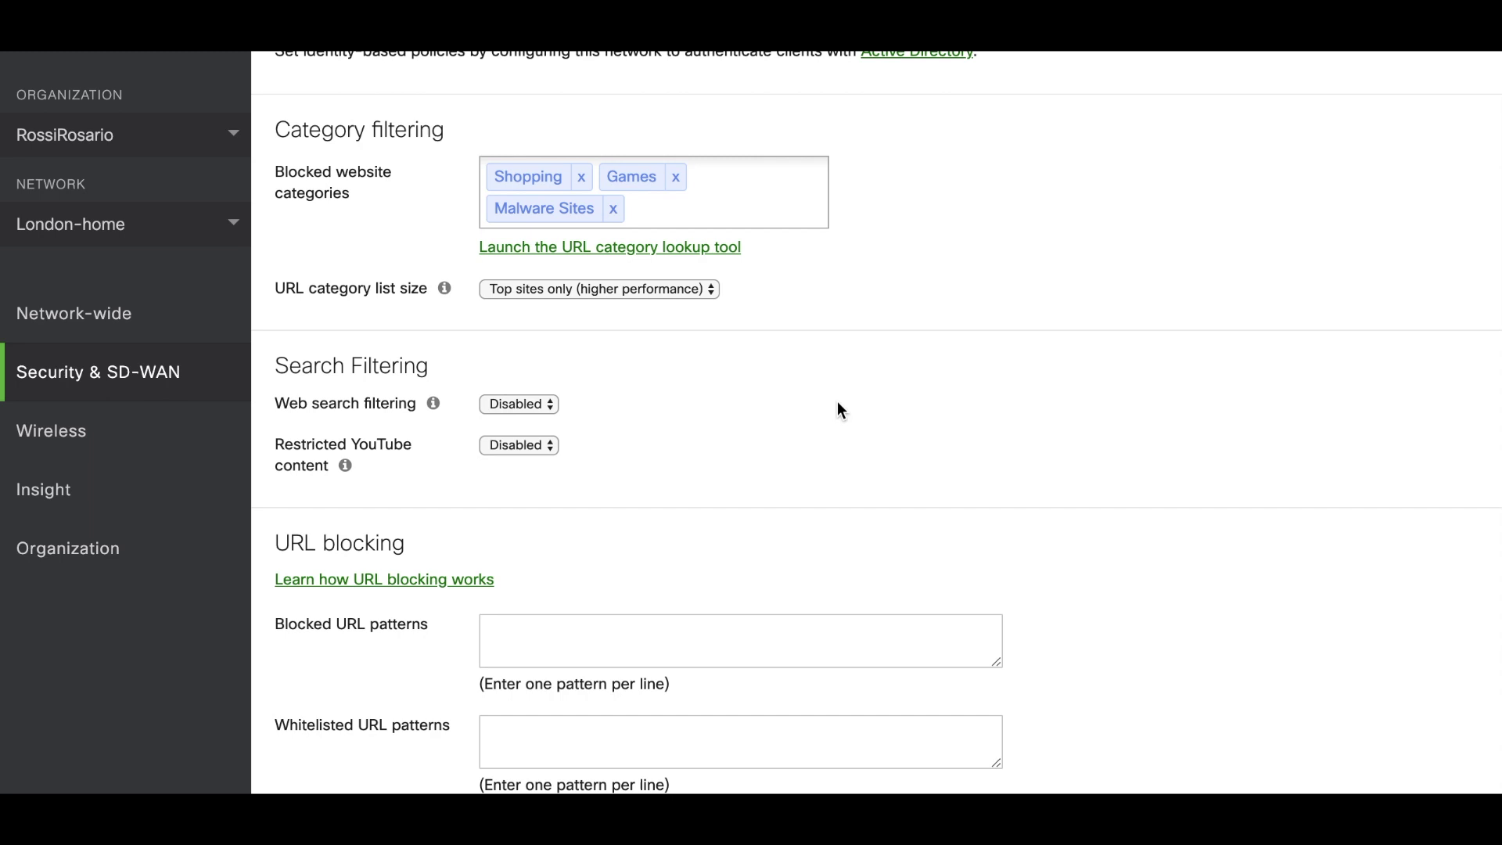
pyautogui.scroll(-3, 841, 410)
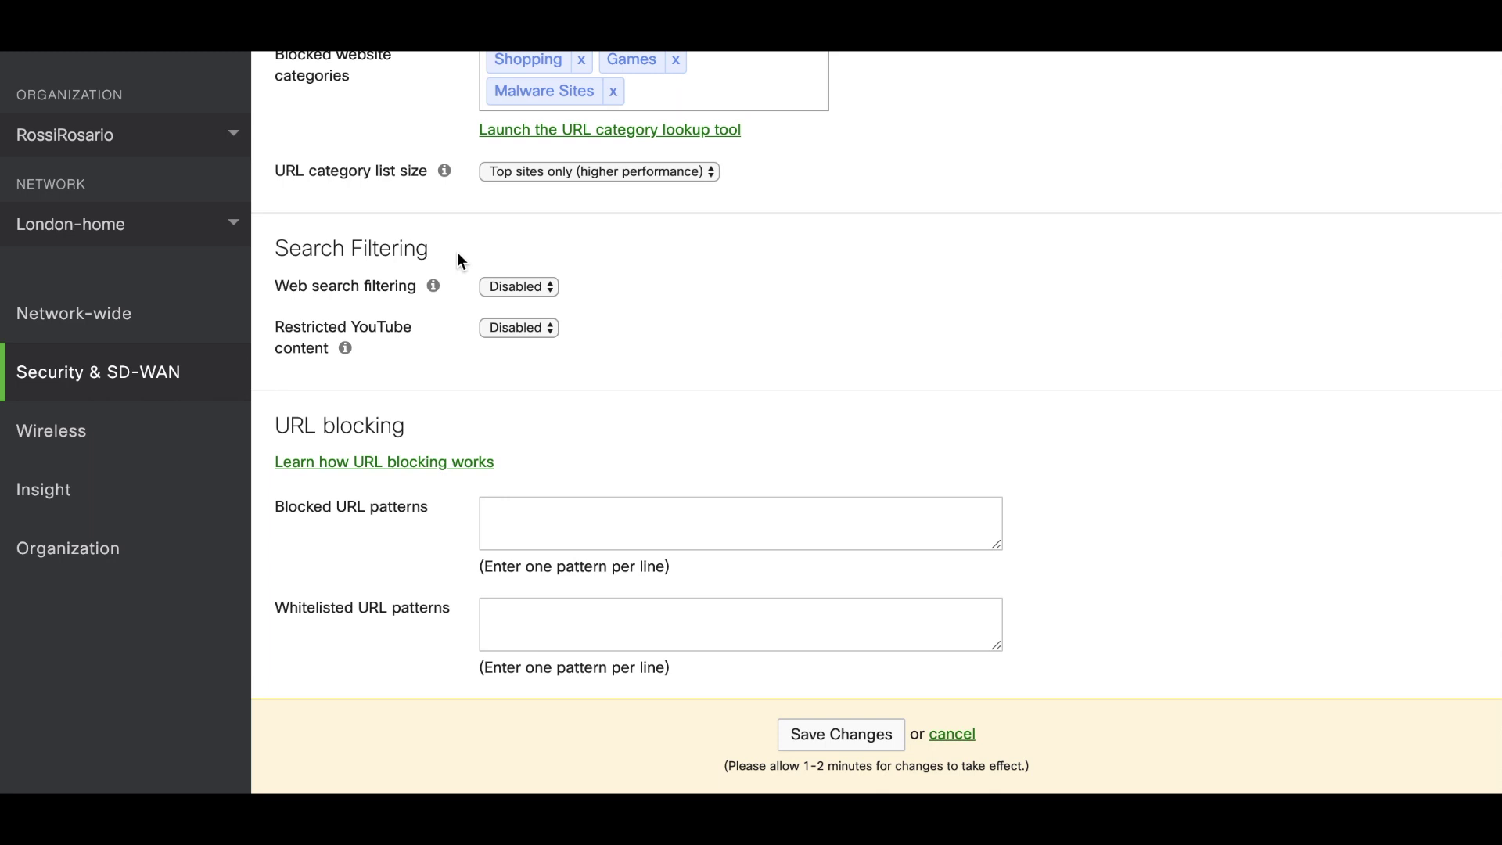
pyautogui.click(508, 293)
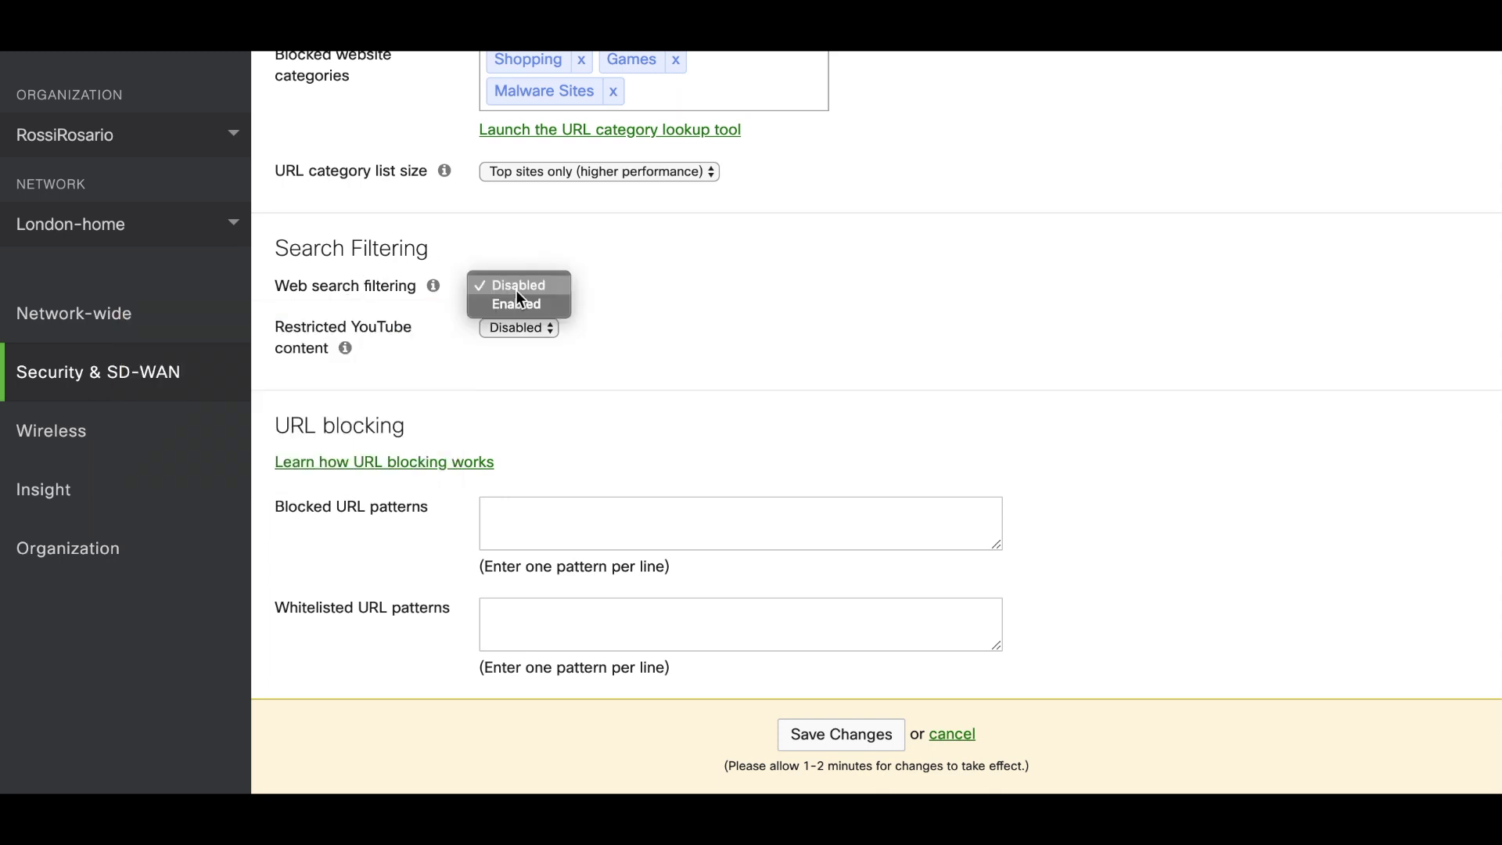
pyautogui.click(513, 301)
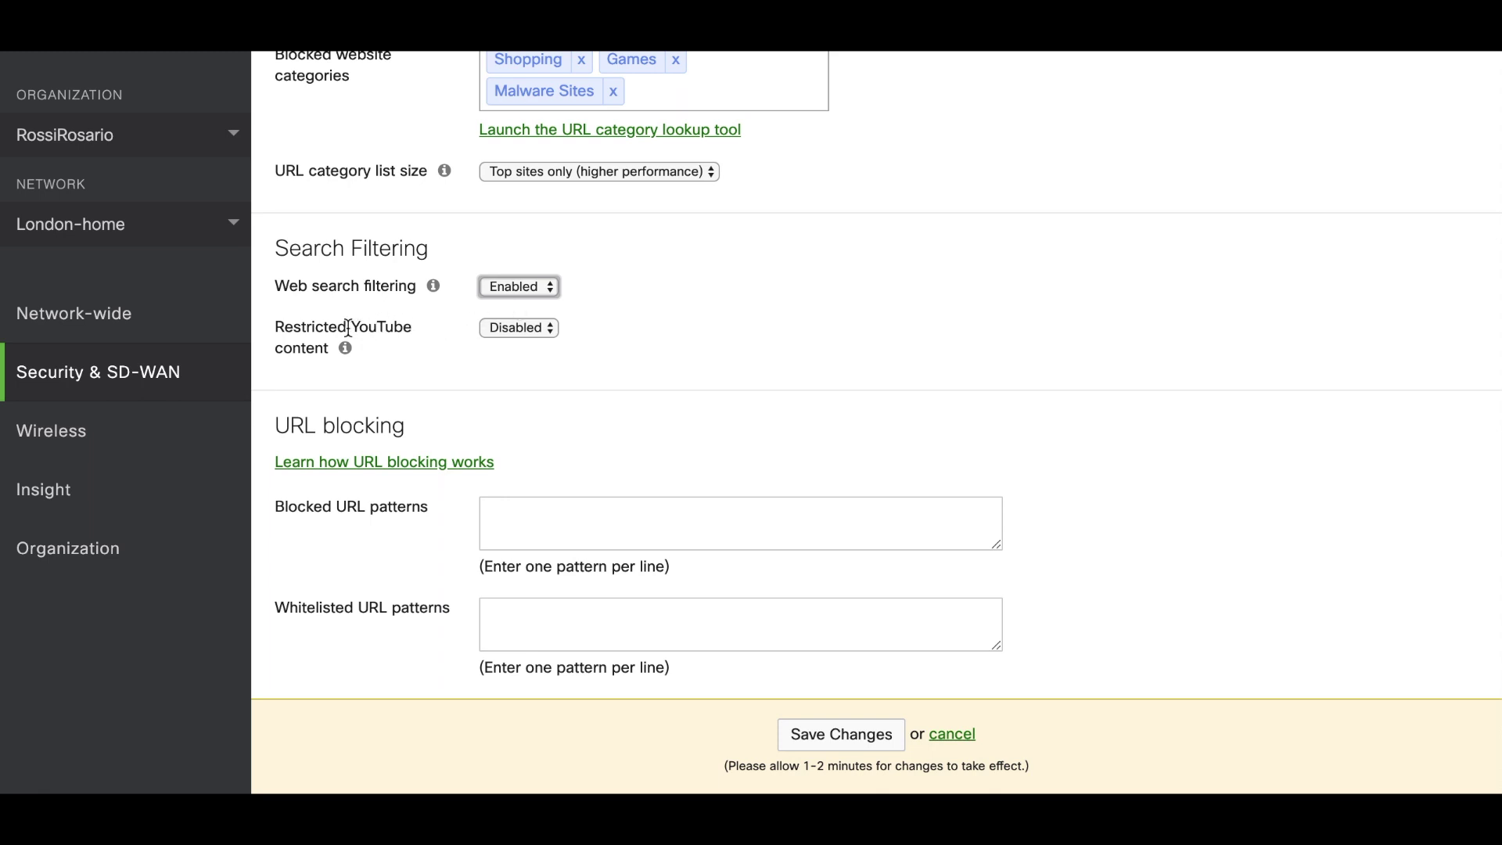
pyautogui.click(518, 328)
pyautogui.click(520, 347)
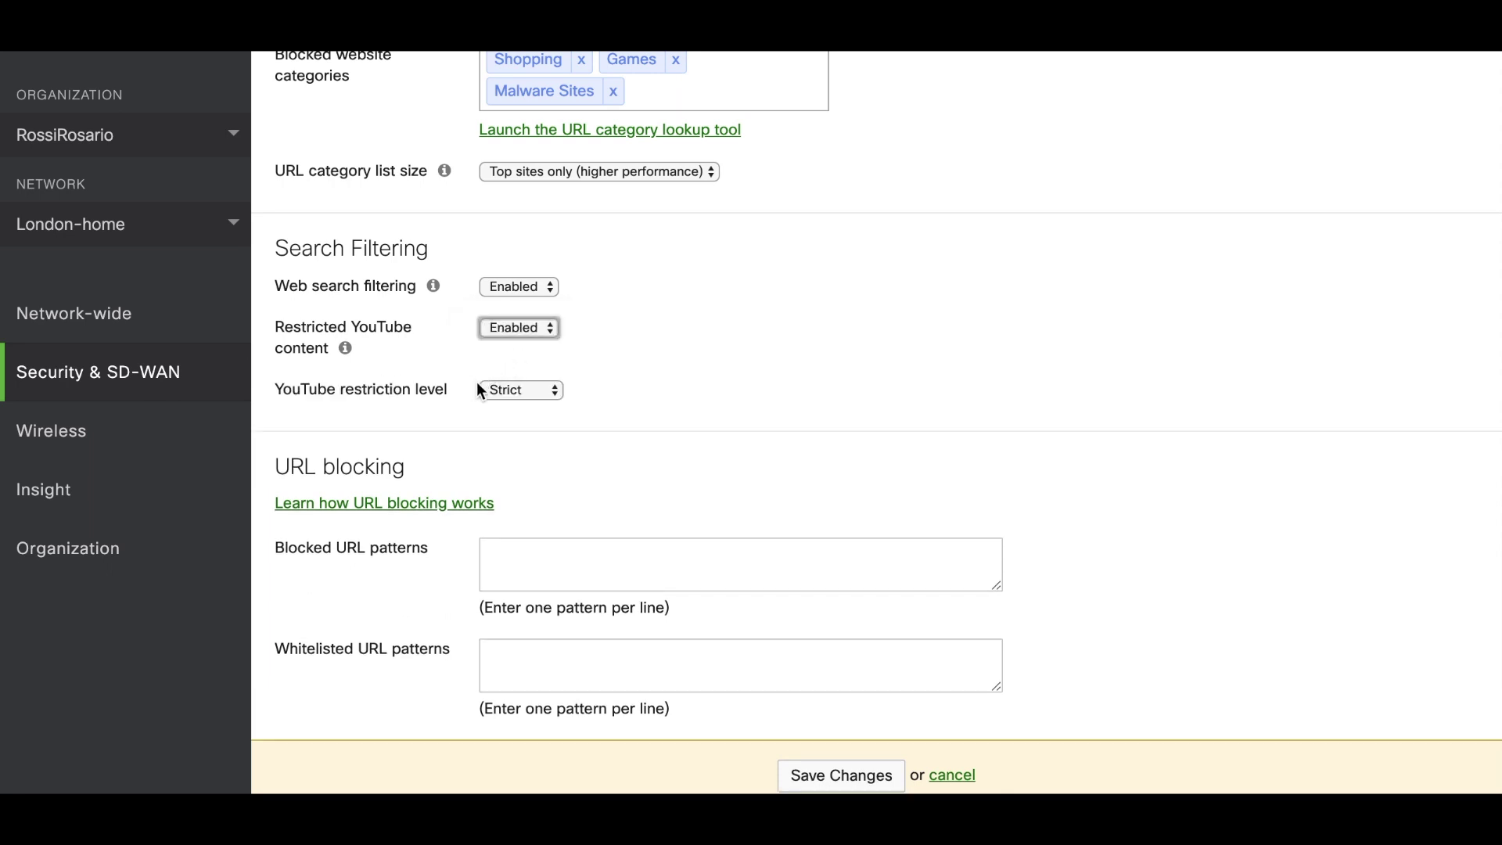
pyautogui.click(522, 391)
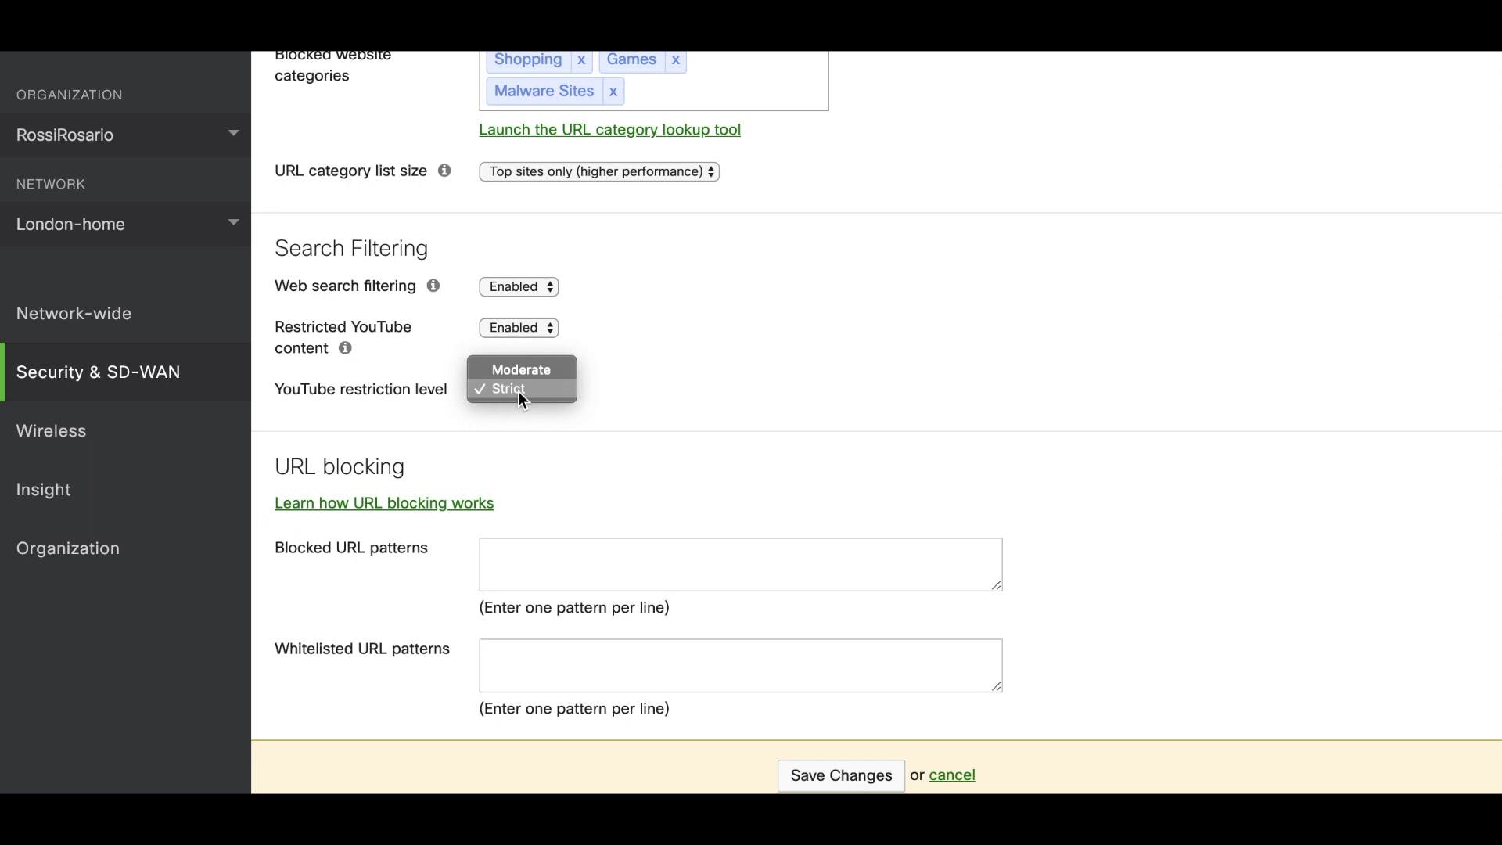
pyautogui.click(630, 392)
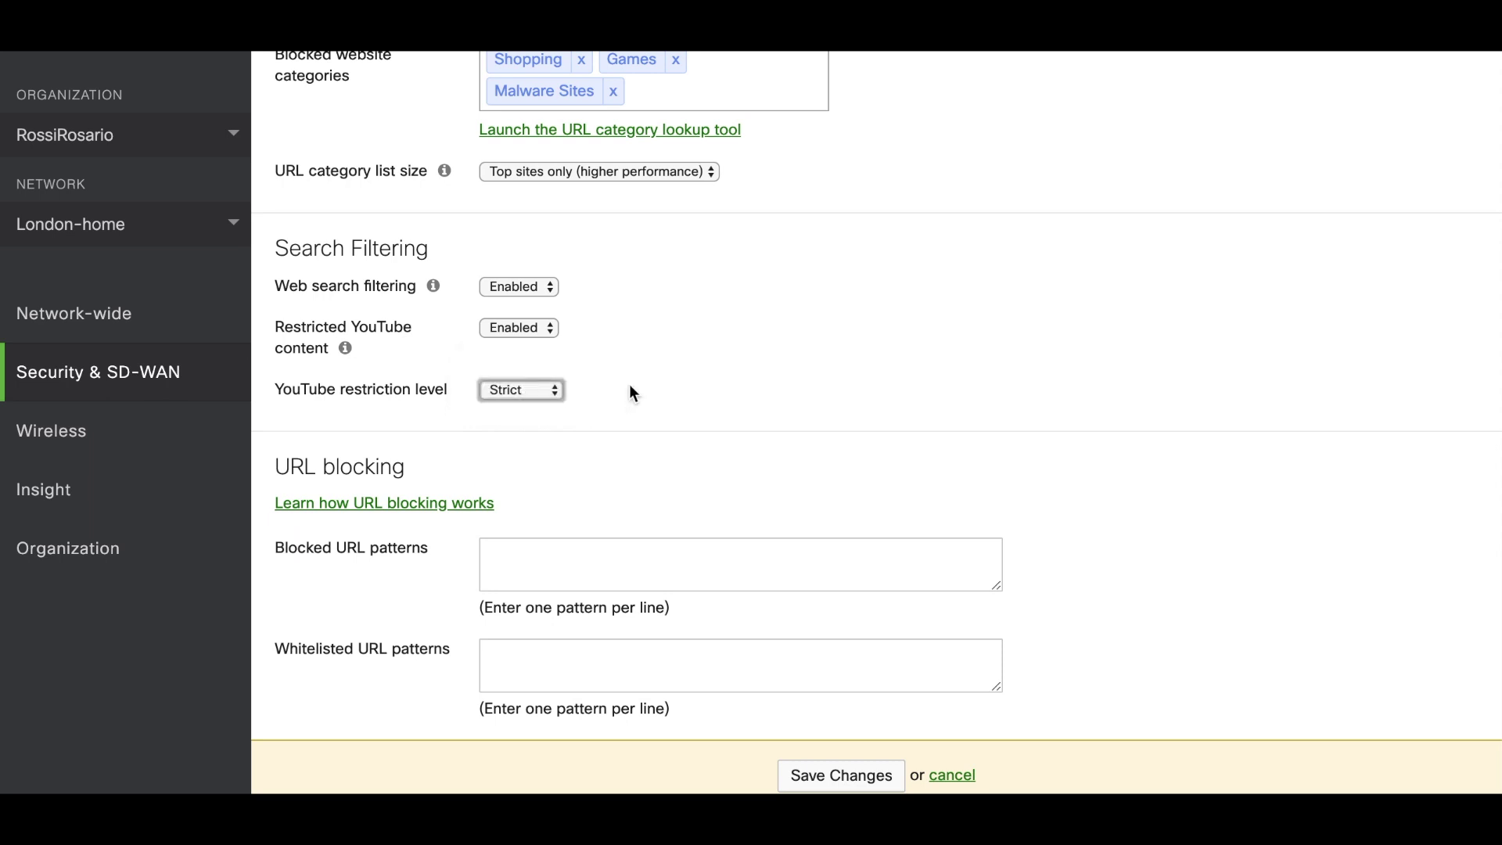
pyautogui.click(538, 330)
pyautogui.click(516, 307)
pyautogui.click(506, 289)
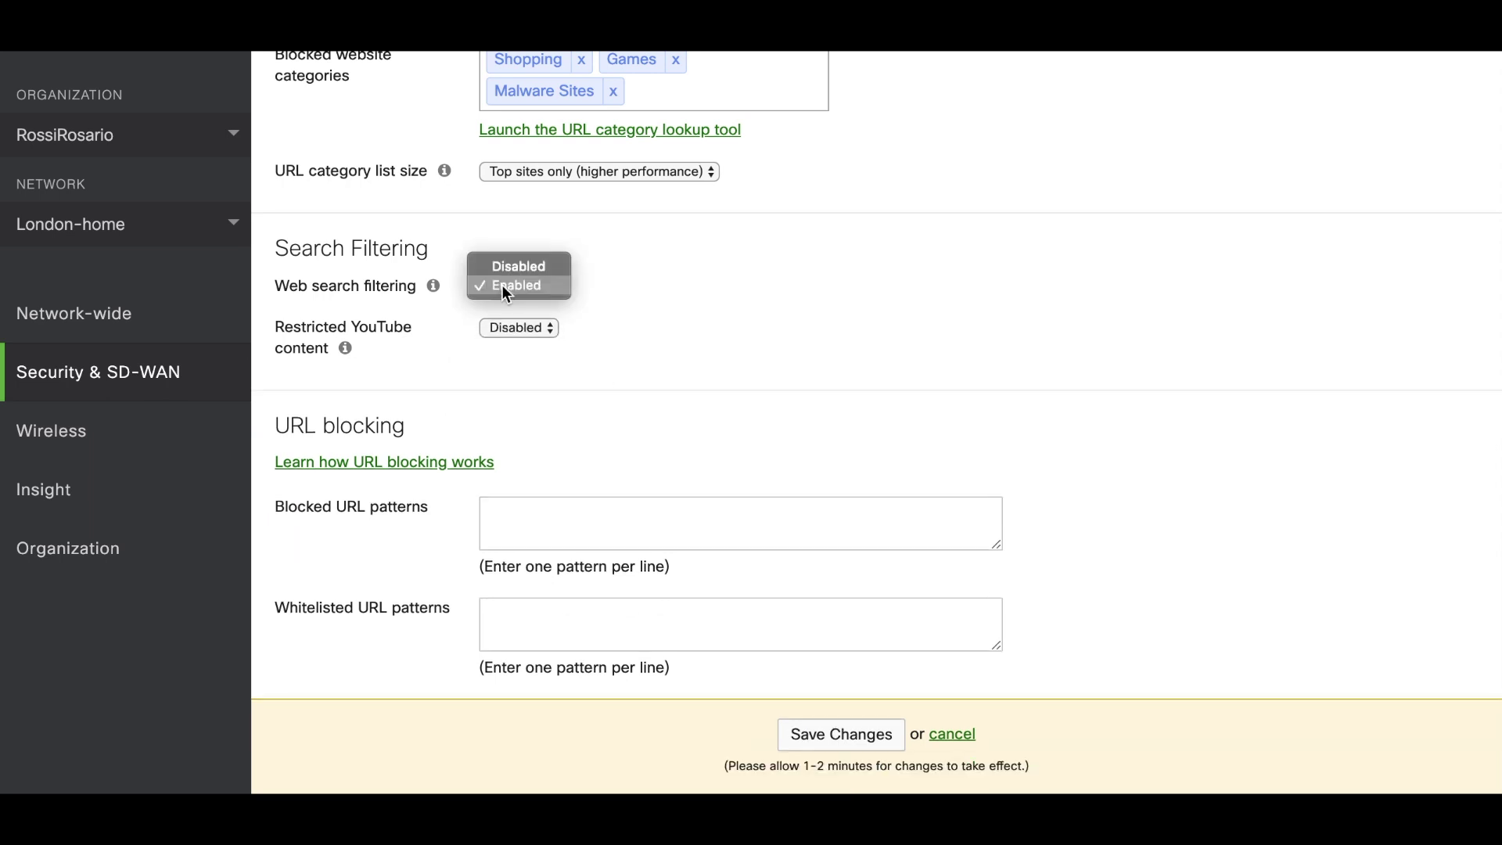
pyautogui.click(519, 266)
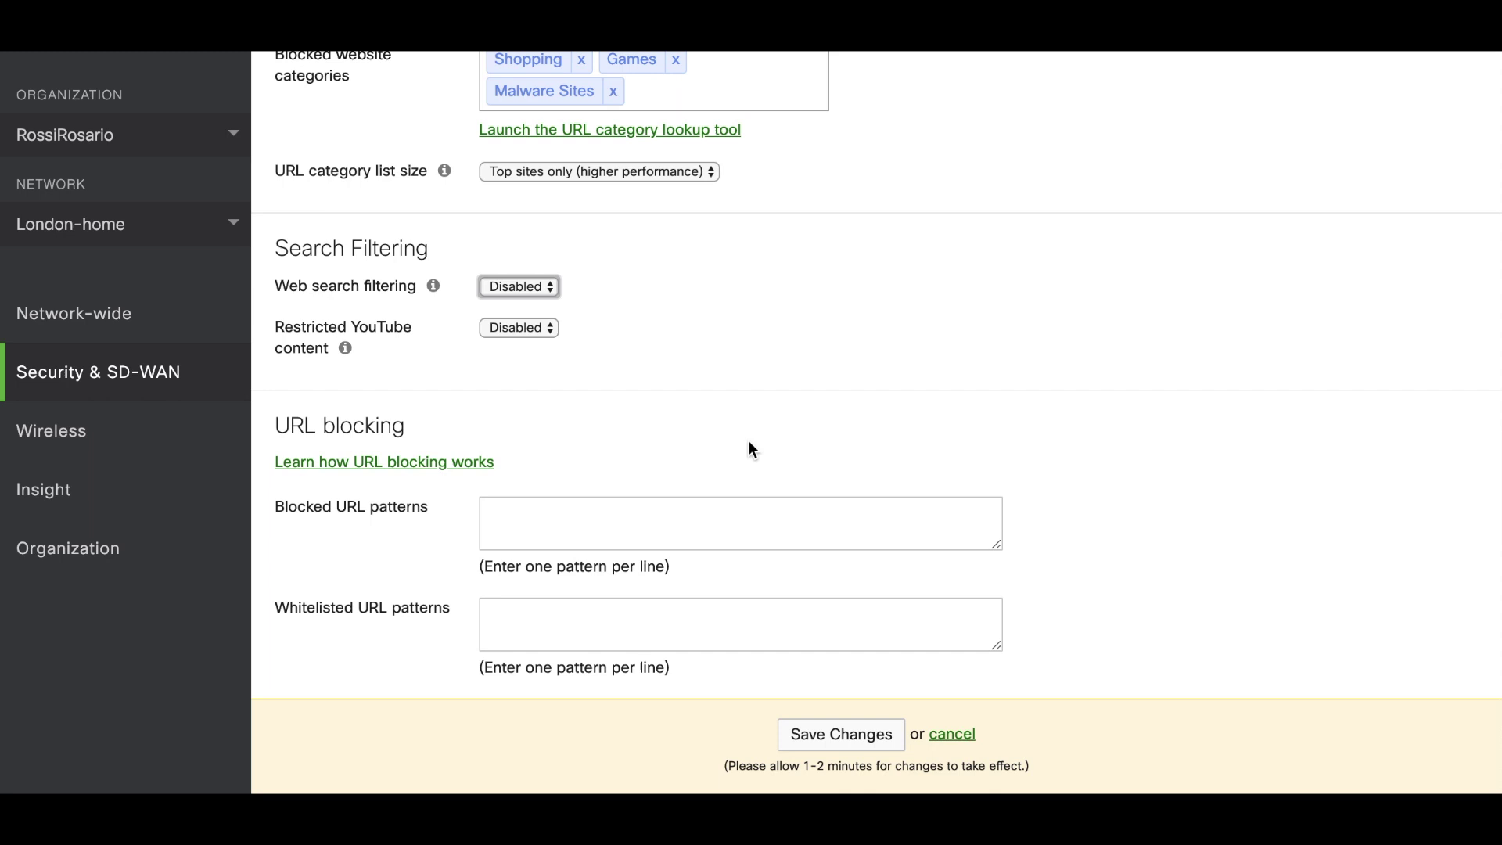
# Remove Games and Shopping from the blocked categories, leaving only Malware Sites.
pyautogui.scroll(3, 752, 450)
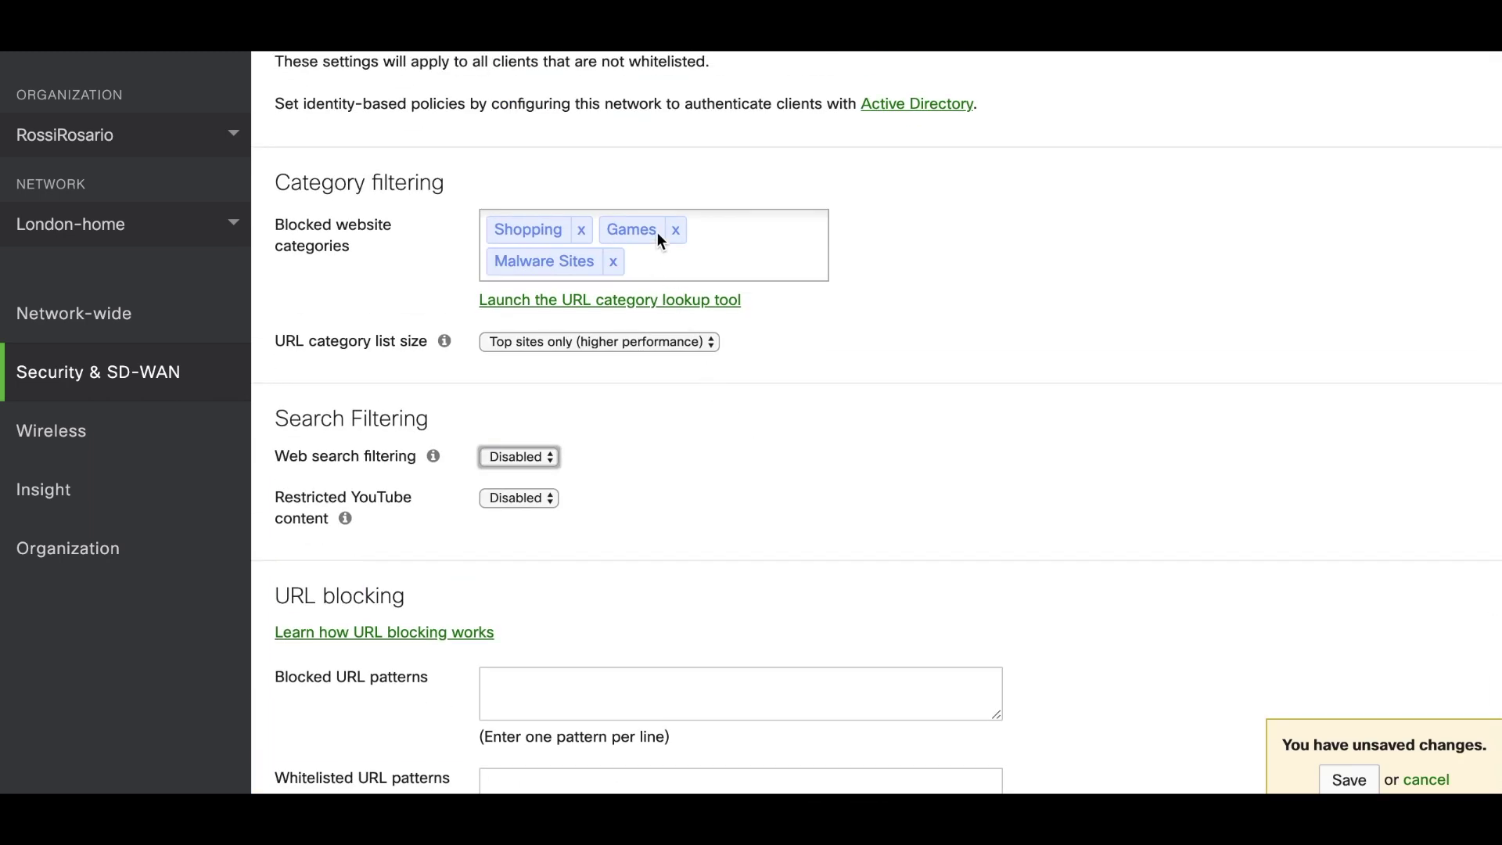
pyautogui.click(675, 230)
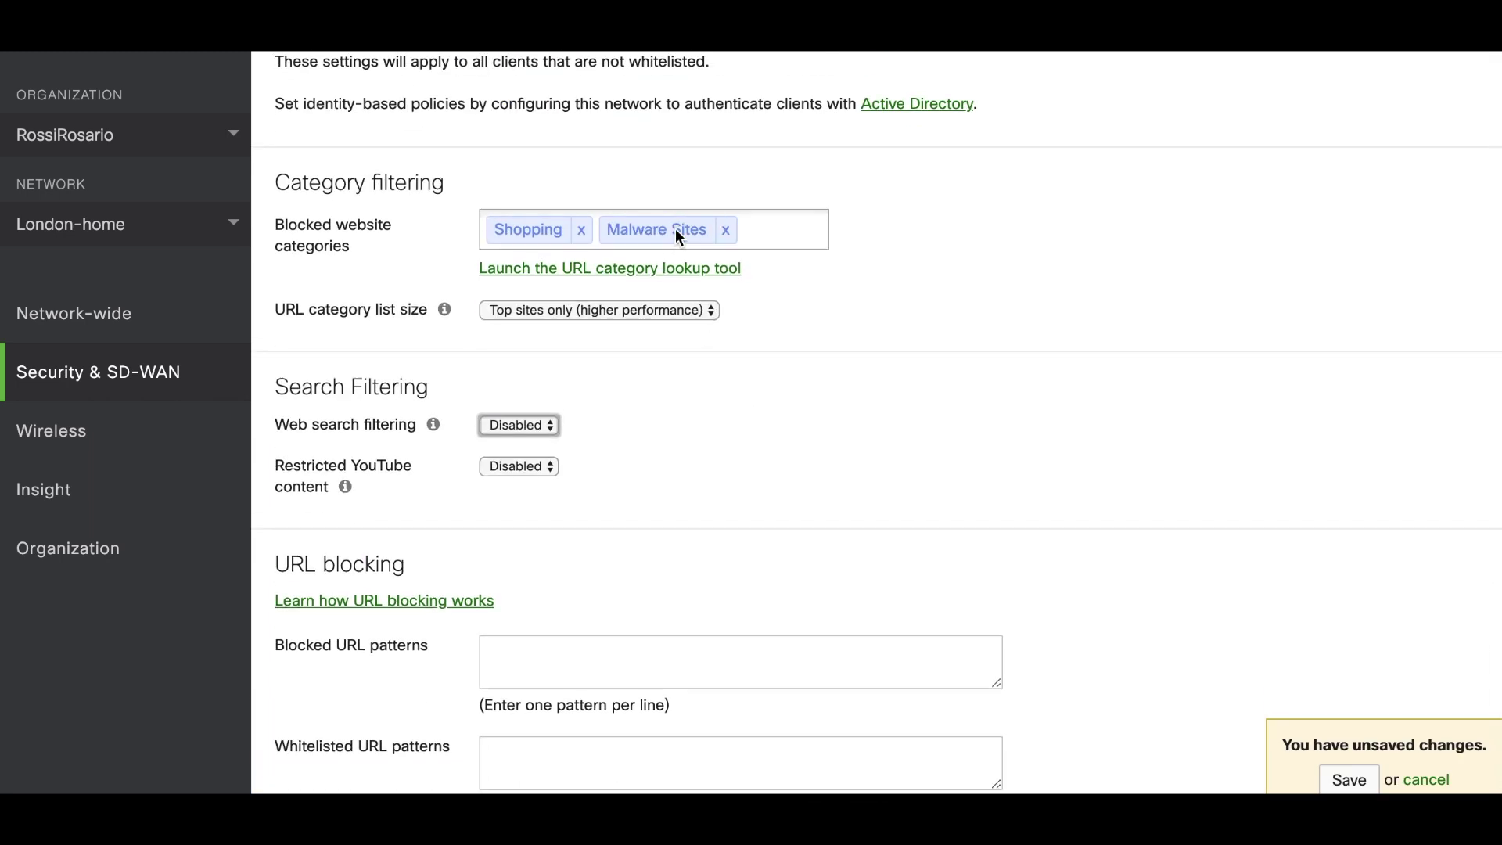
pyautogui.click(583, 231)
# Expand the 'Learn how URL blocking works' explanation and read it.
pyautogui.scroll(-2, 823, 426)
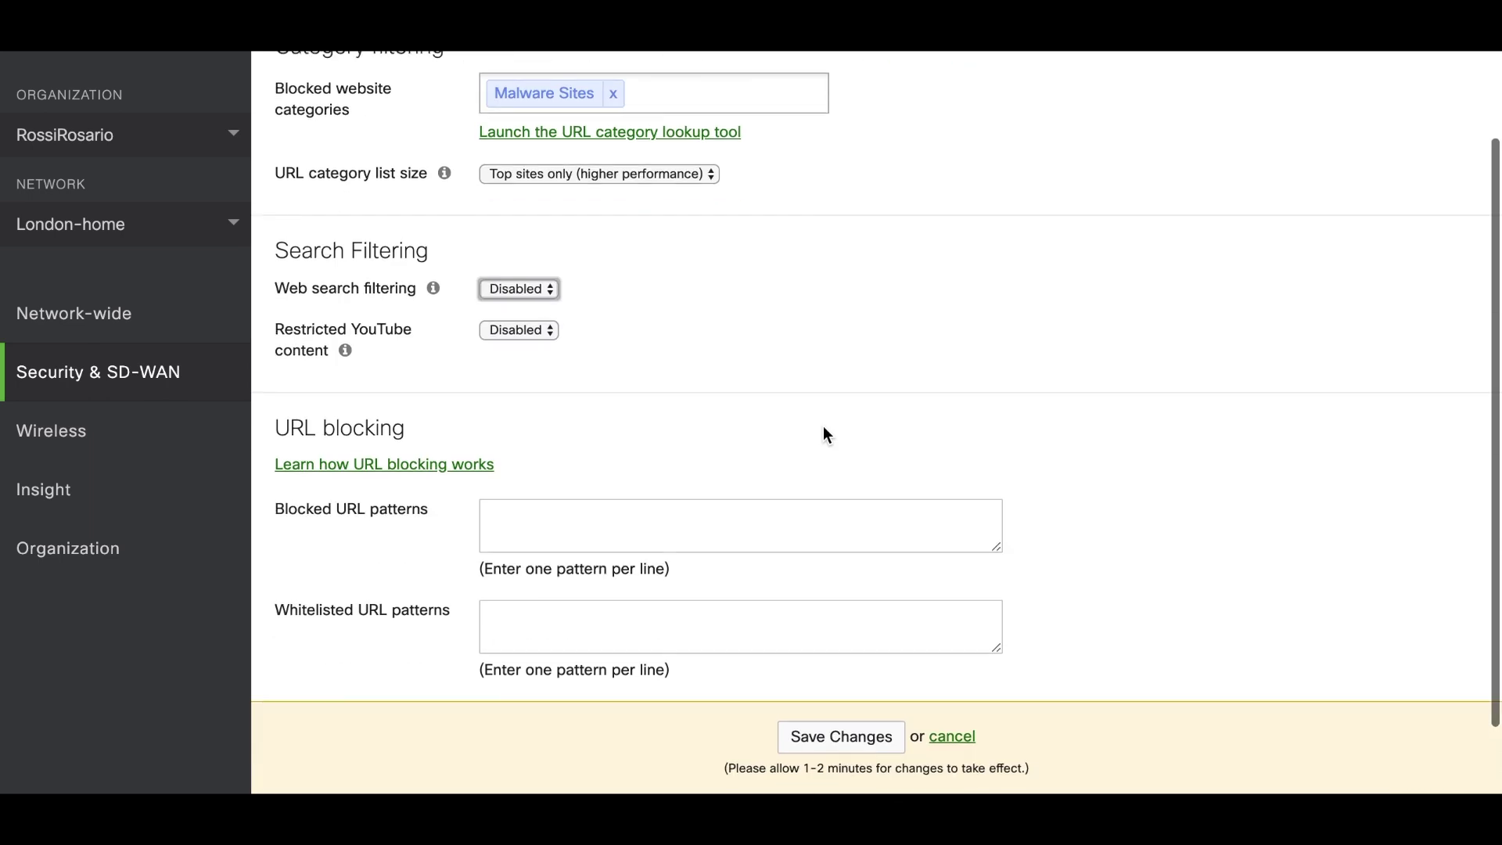
pyautogui.click(780, 507)
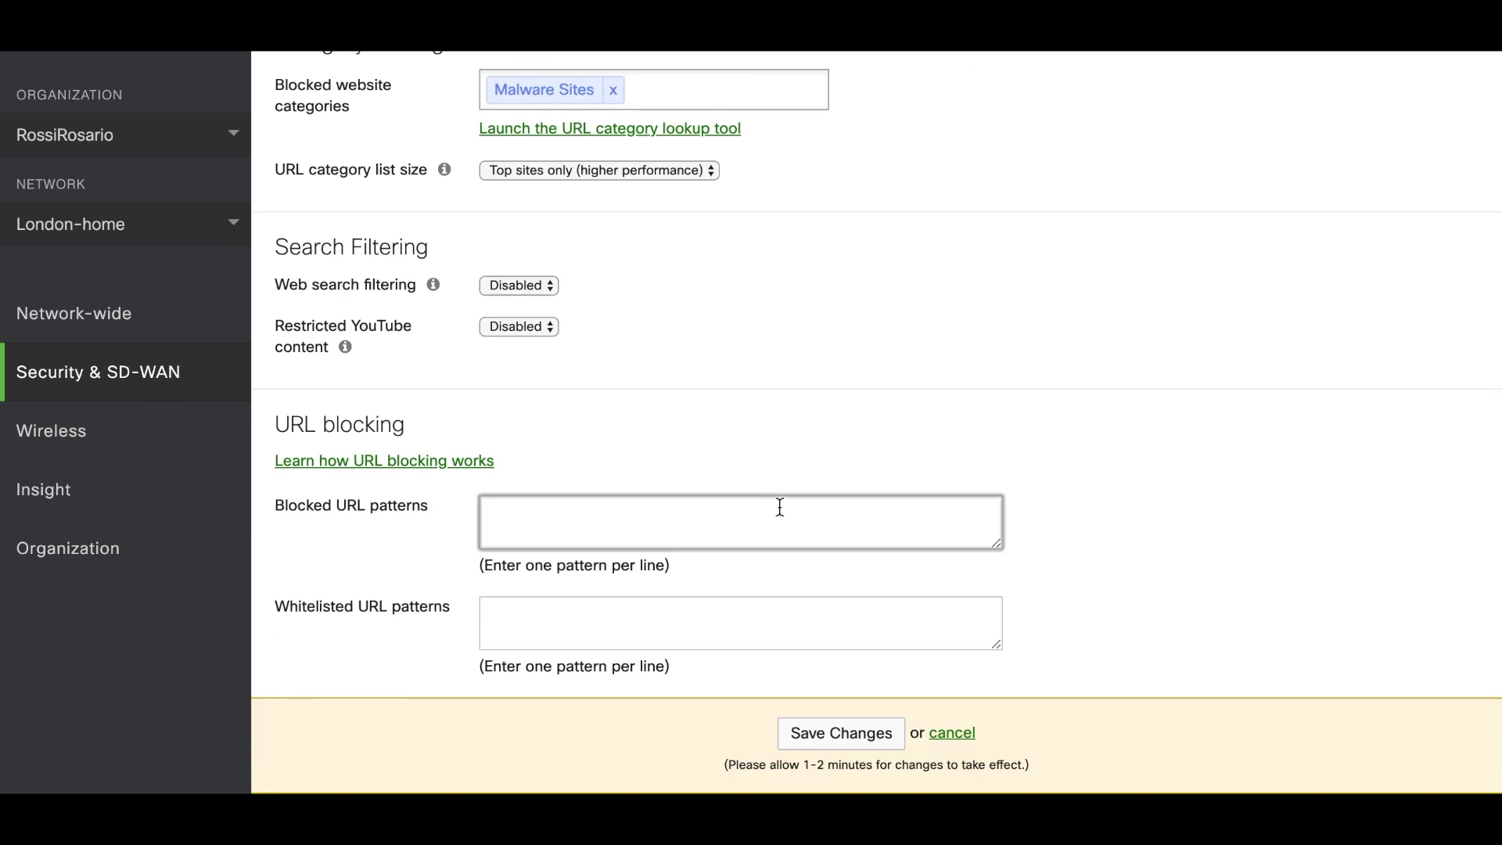
pyautogui.click(476, 460)
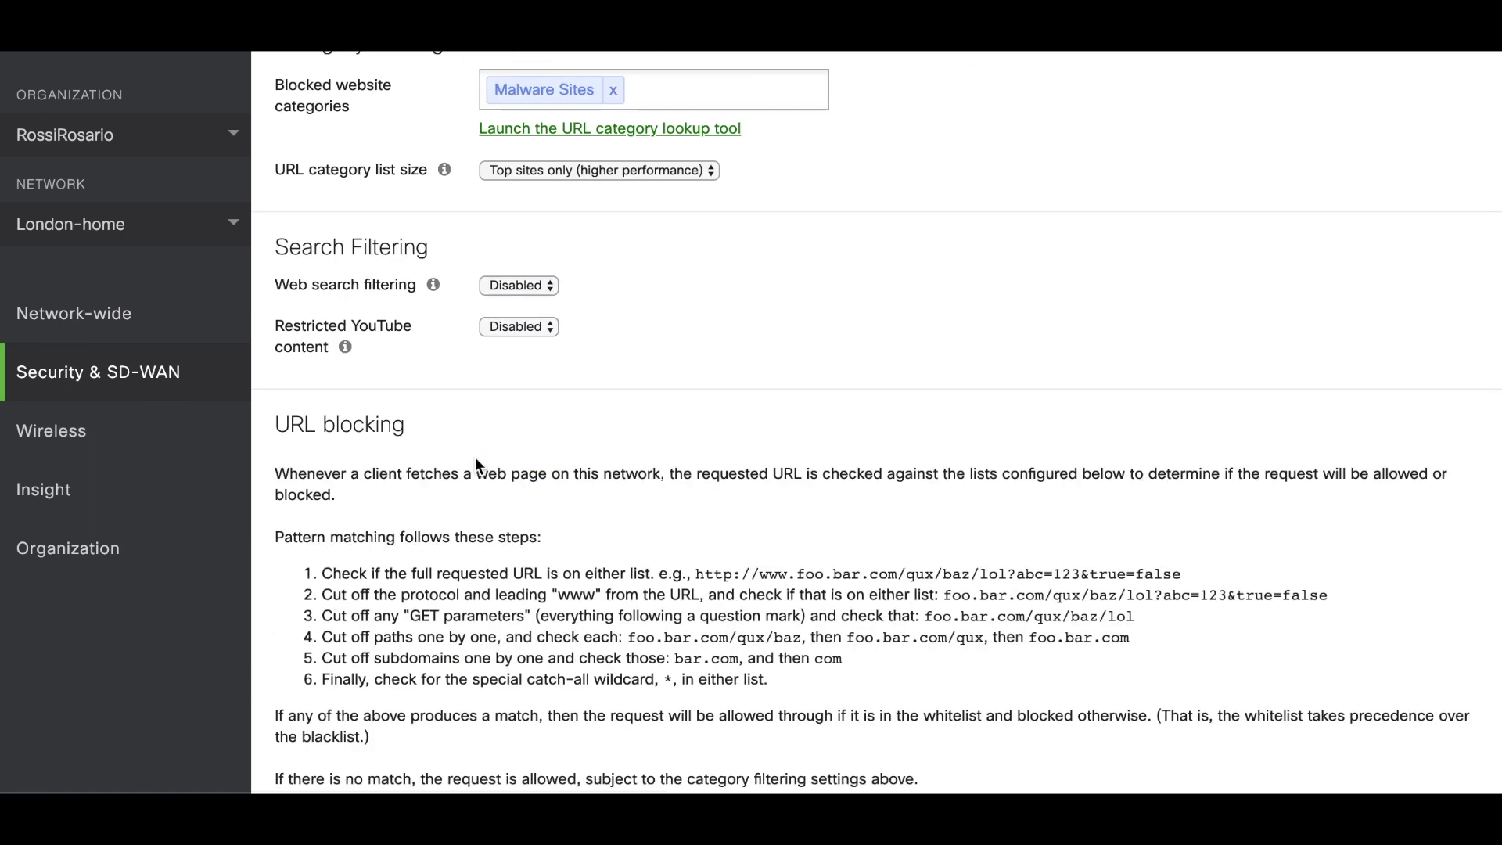
pyautogui.scroll(-3, 648, 523)
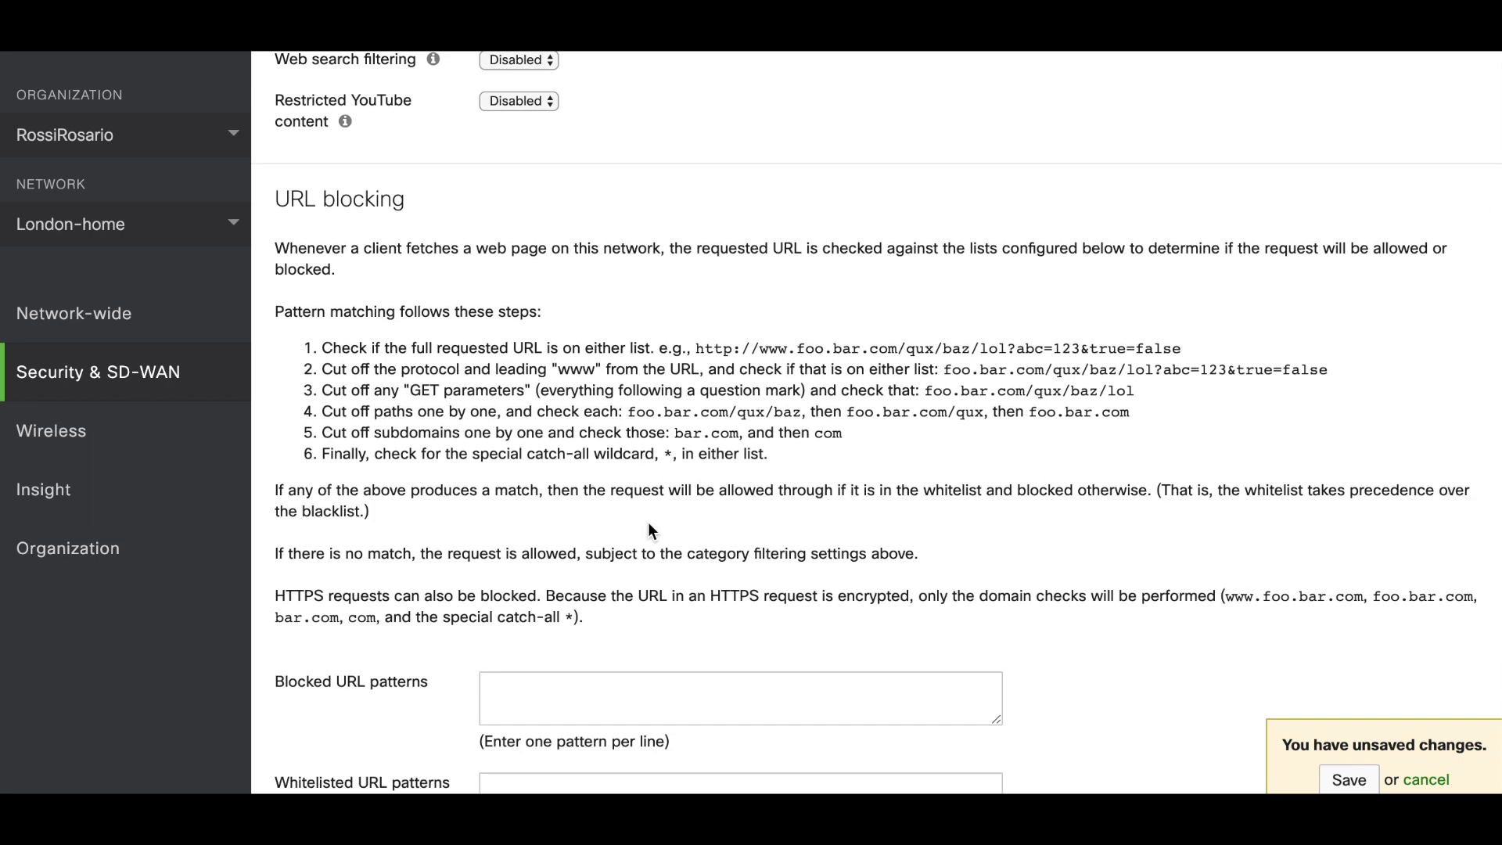
pyautogui.scroll(-1, 647, 523)
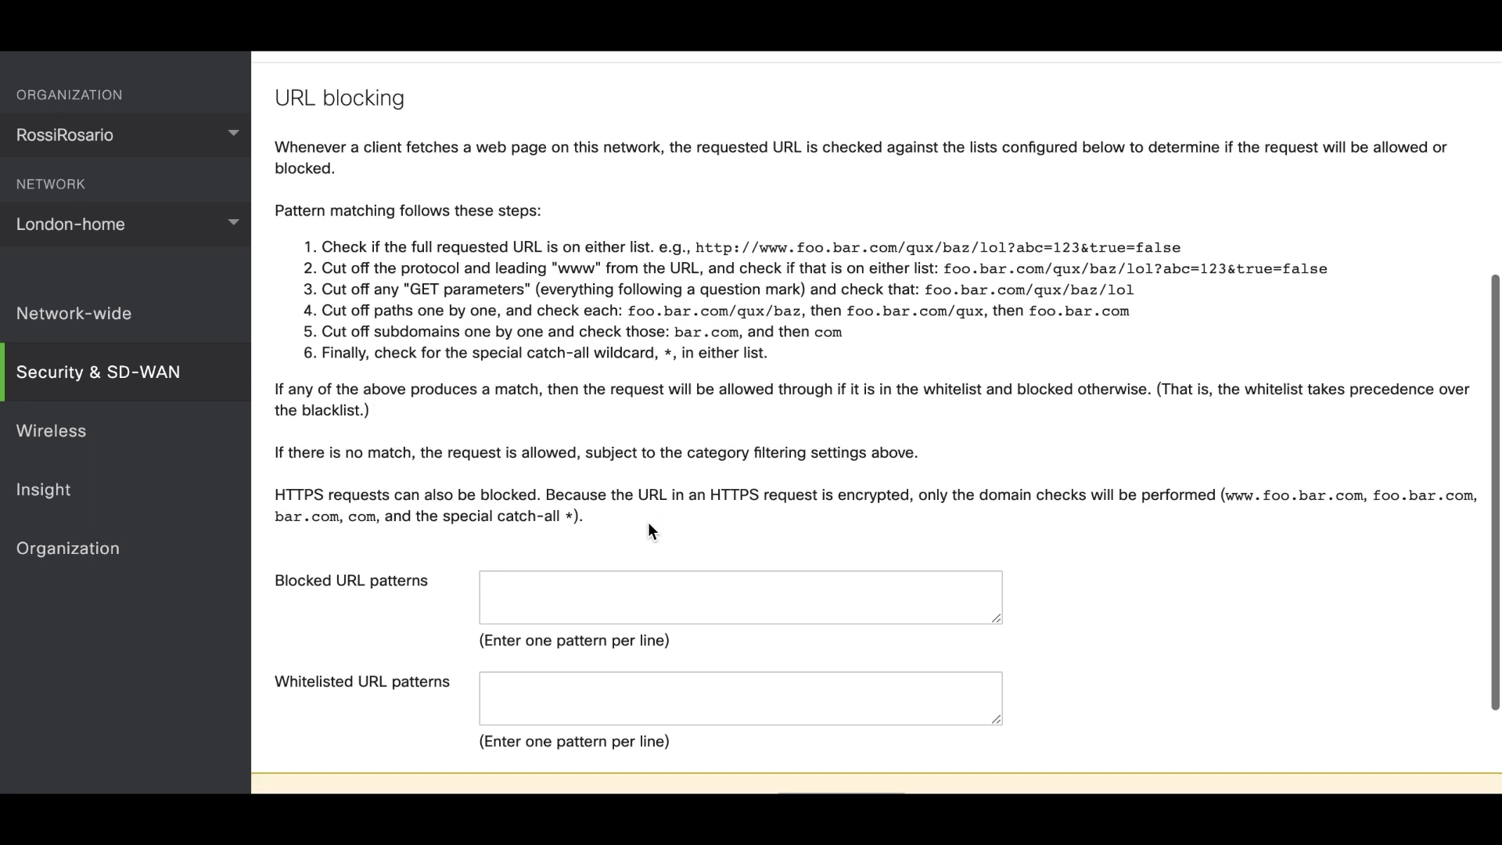
# Enter amazon.com as a blocked URL pattern, then replace it with google.com.
pyautogui.click(631, 598)
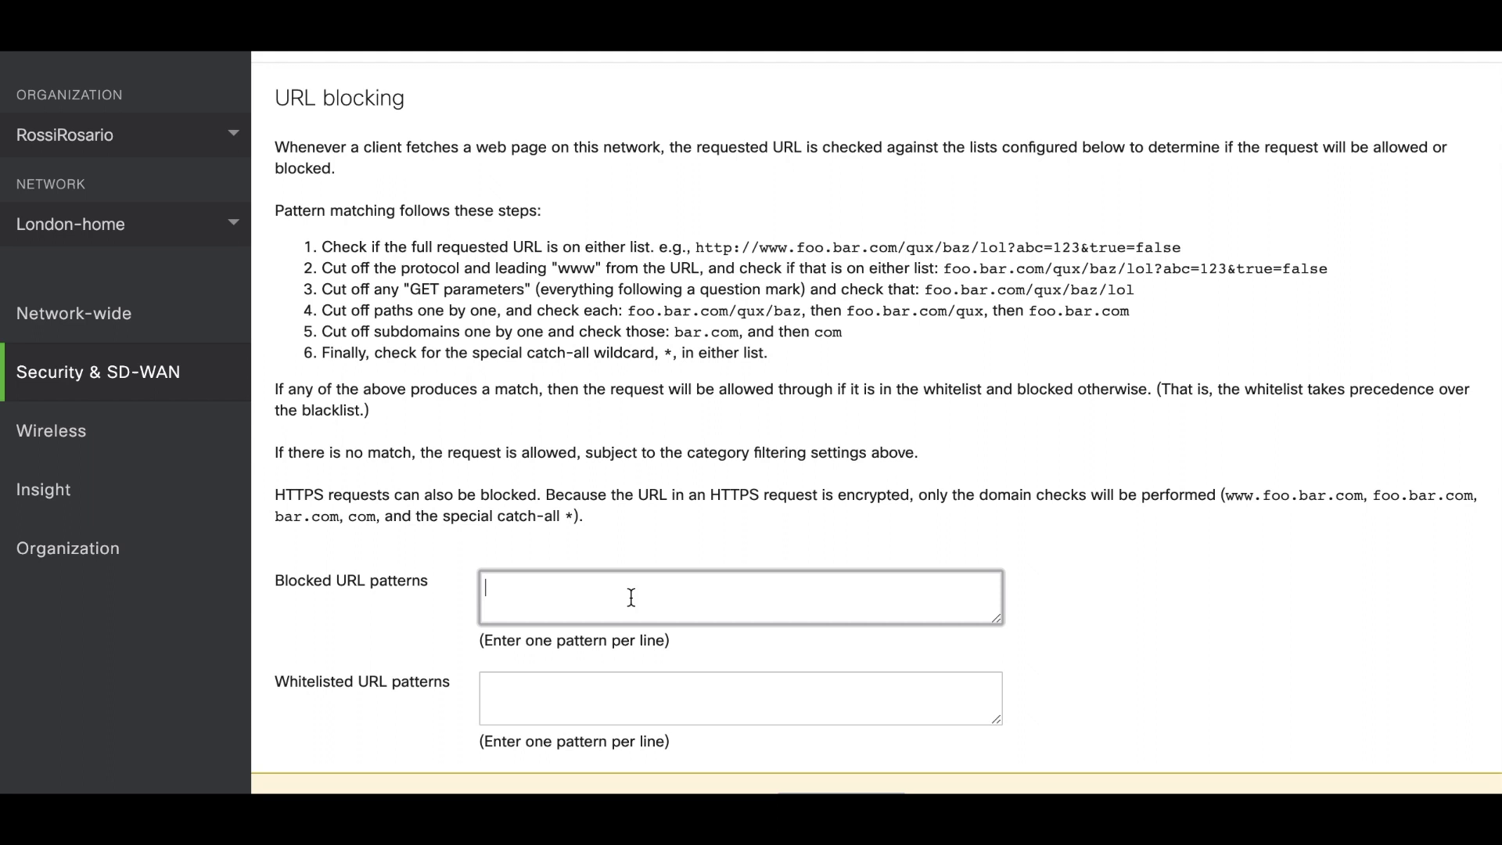
pyautogui.write('amazon.com')
pyautogui.moveTo(579, 588); pyautogui.dragTo(480, 587)
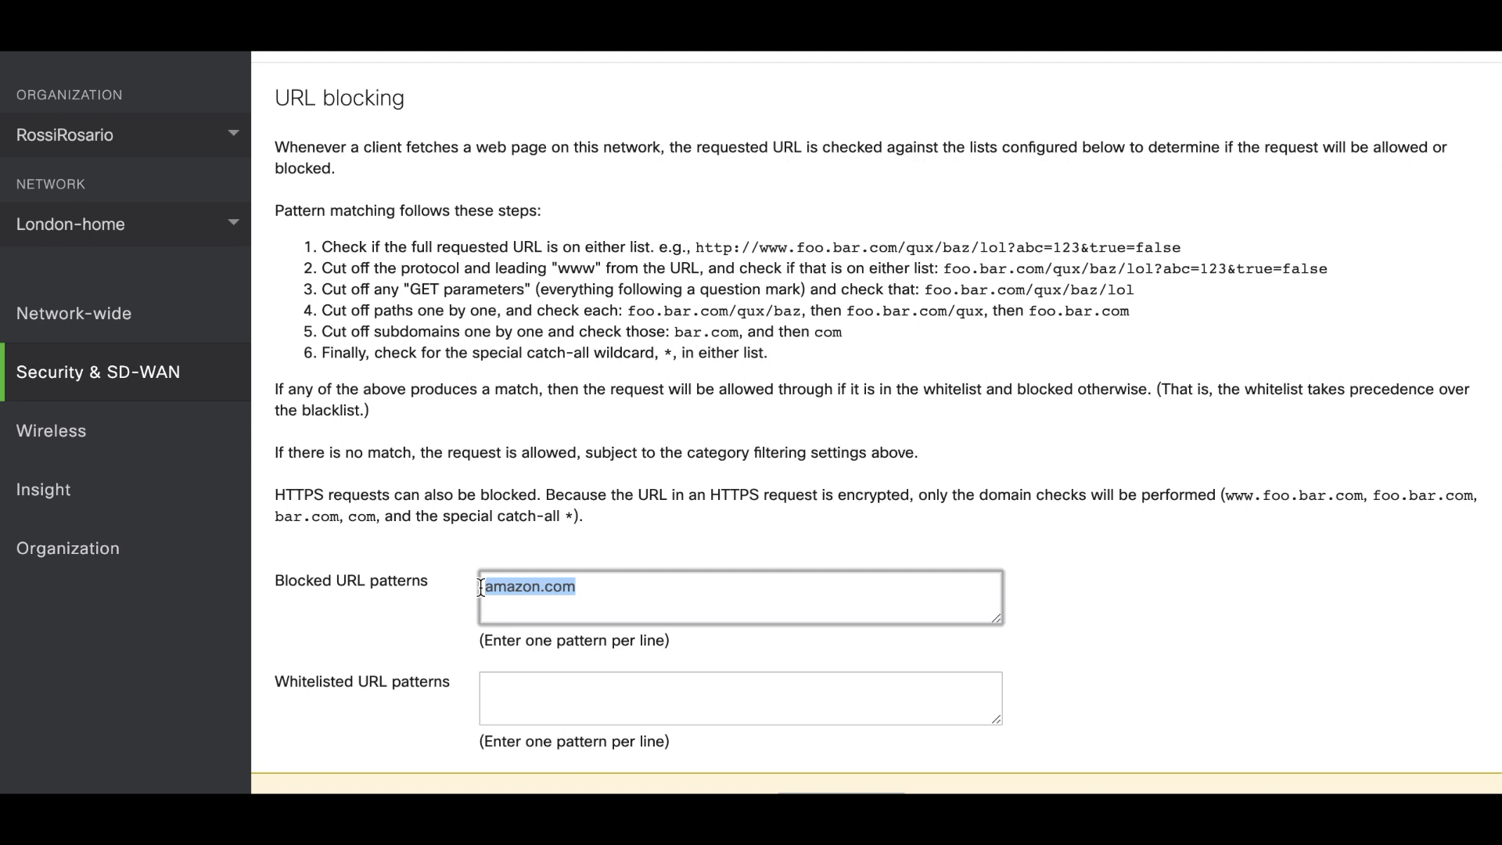
pyautogui.write('googe')
pyautogui.press('BackSpace')
pyautogui.write('le.com')
# Try photos.google.com, then replace the pattern with the catch-all wildcard *.
pyautogui.click(486, 586)
pyautogui.write('photos.')
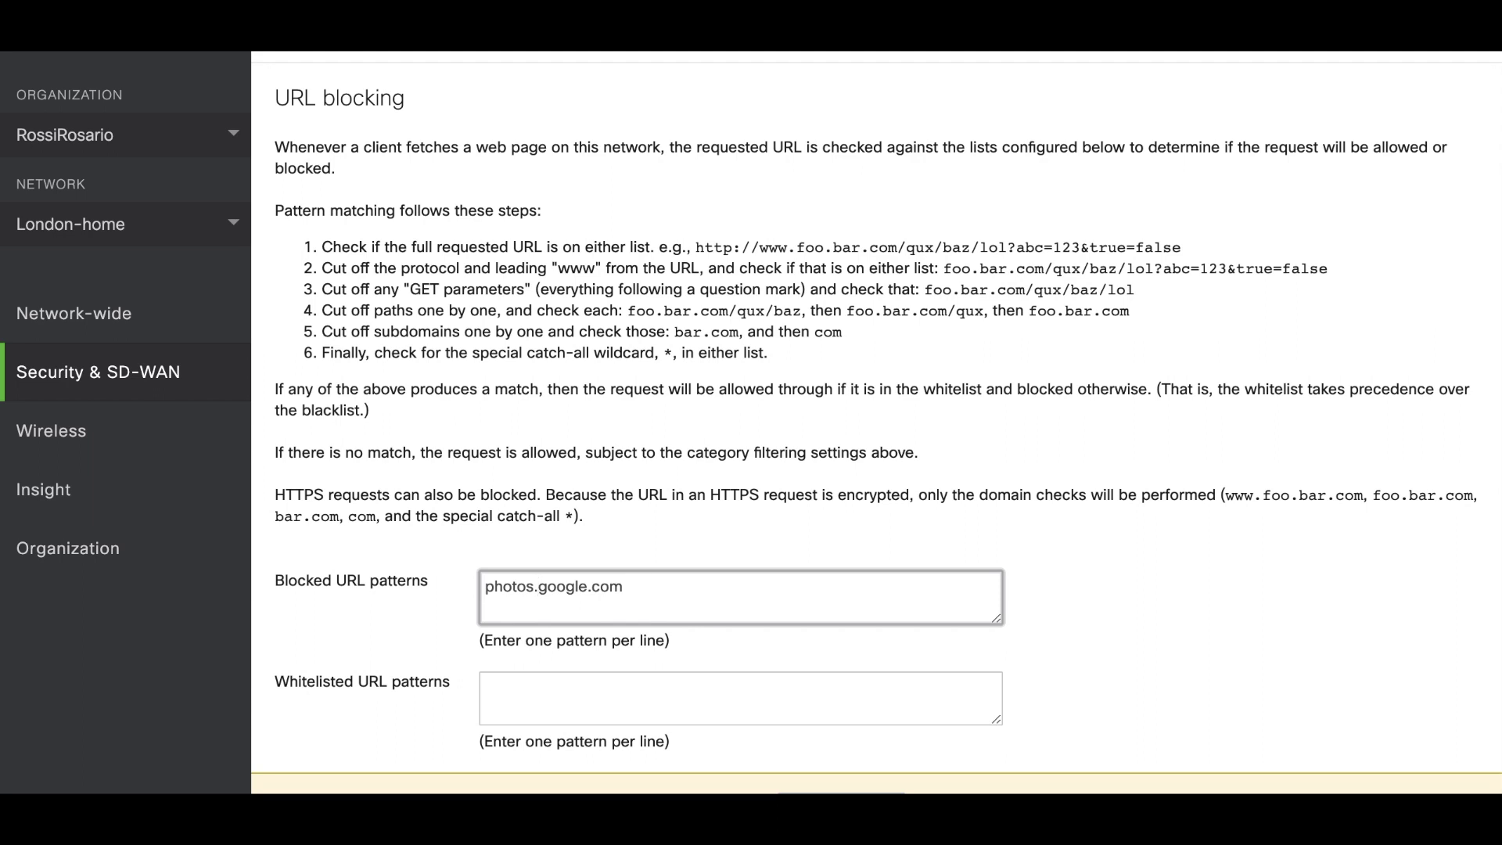
pyautogui.press('BackSpace')
pyautogui.press('BackSpace')
pyautogui.press('BackSpace')
pyautogui.press('BackSpace')
pyautogui.press('BackSpace')
pyautogui.press('BackSpace')
pyautogui.press('BackSpace')
pyautogui.tripleClick(531, 589)
pyautogui.press('BackSpace')
pyautogui.write('*')
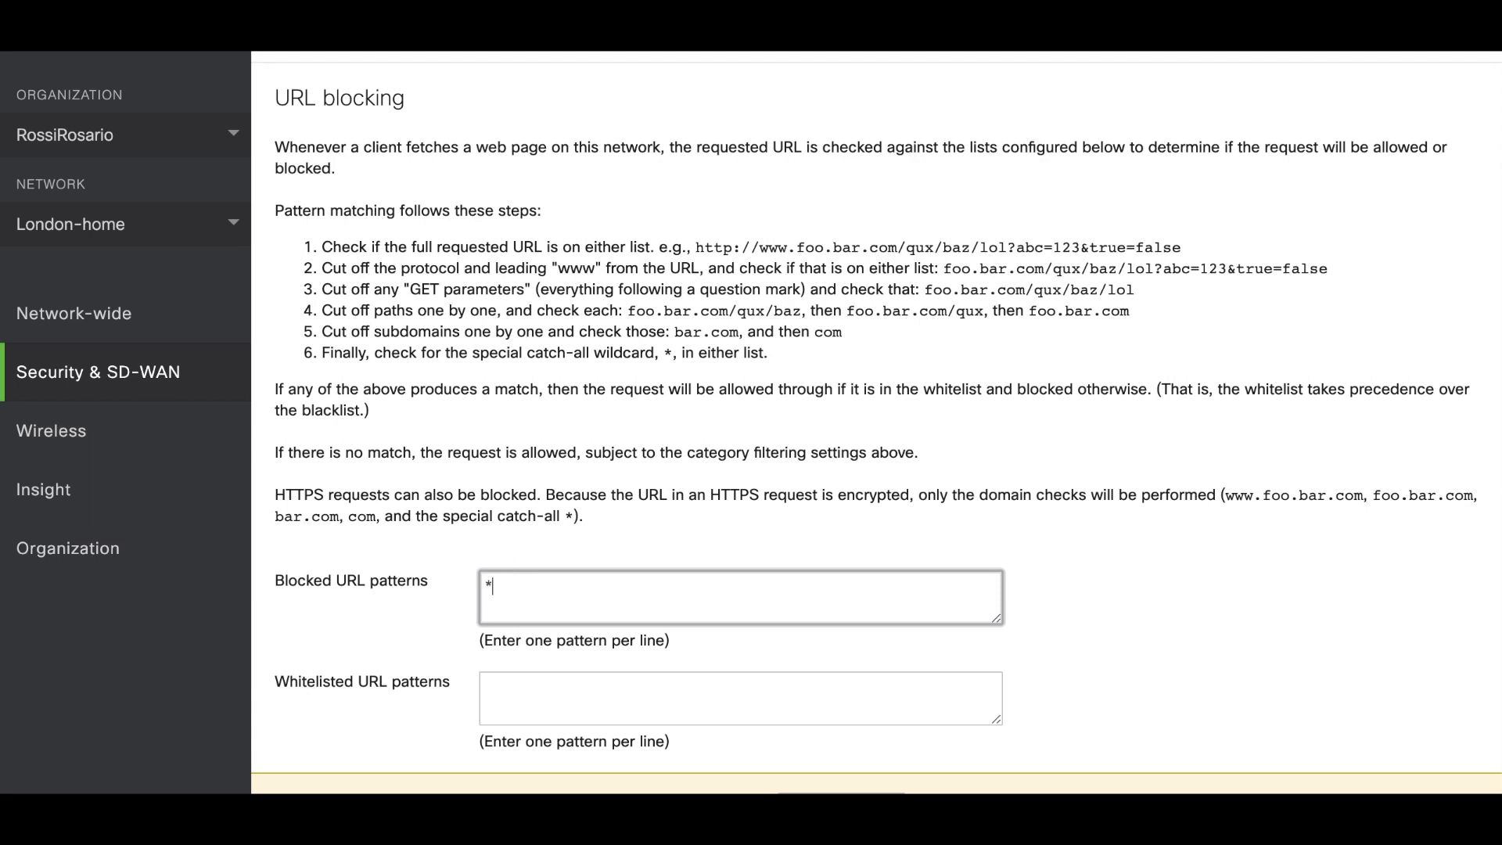
pyautogui.click(431, 597)
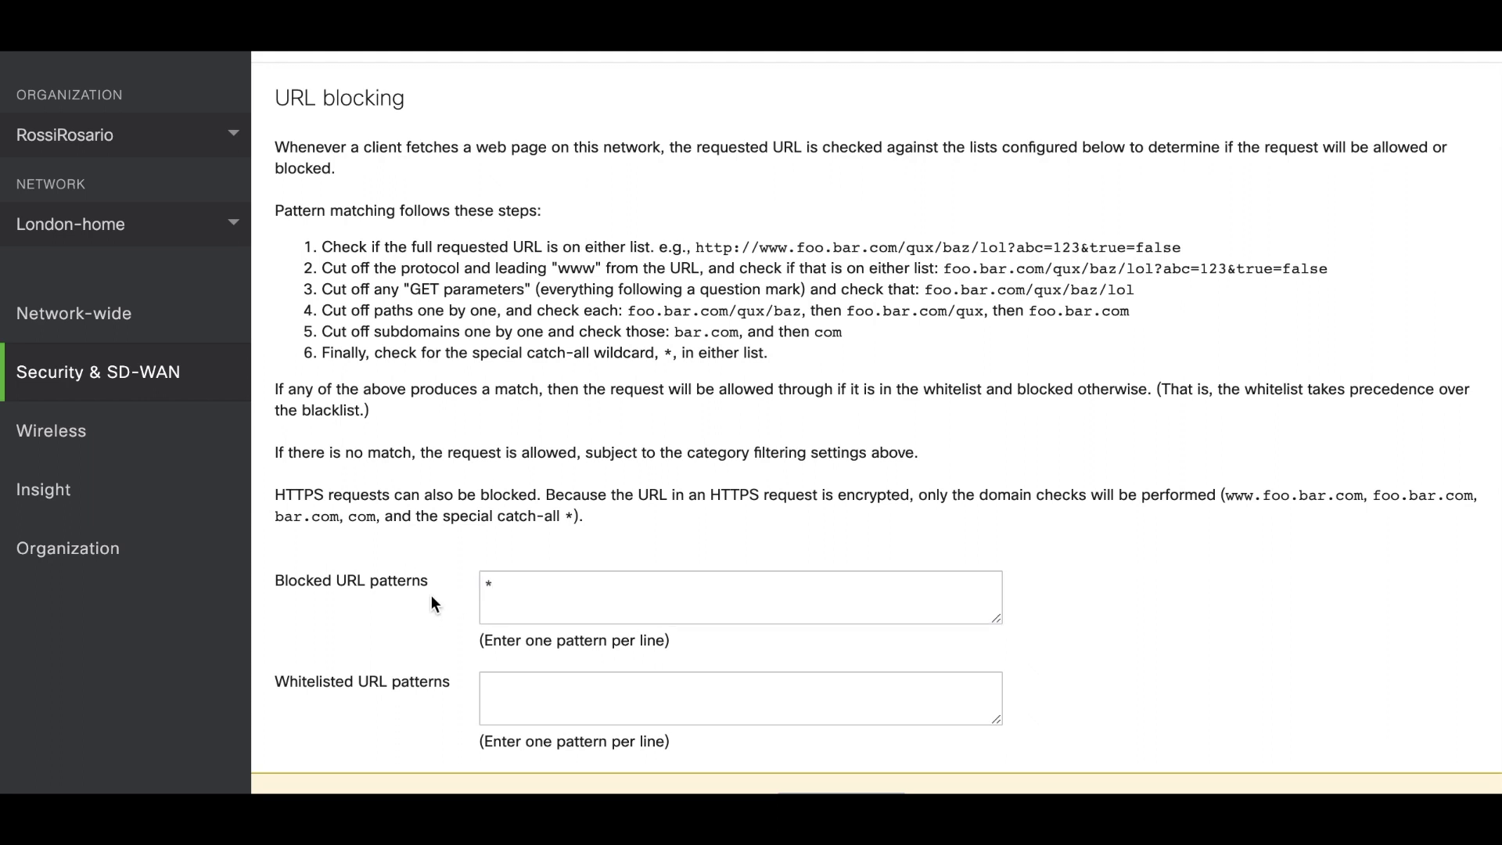
# Start whitelisting amazon.com and delete the * from Blocked URL patterns.
pyautogui.click(531, 699)
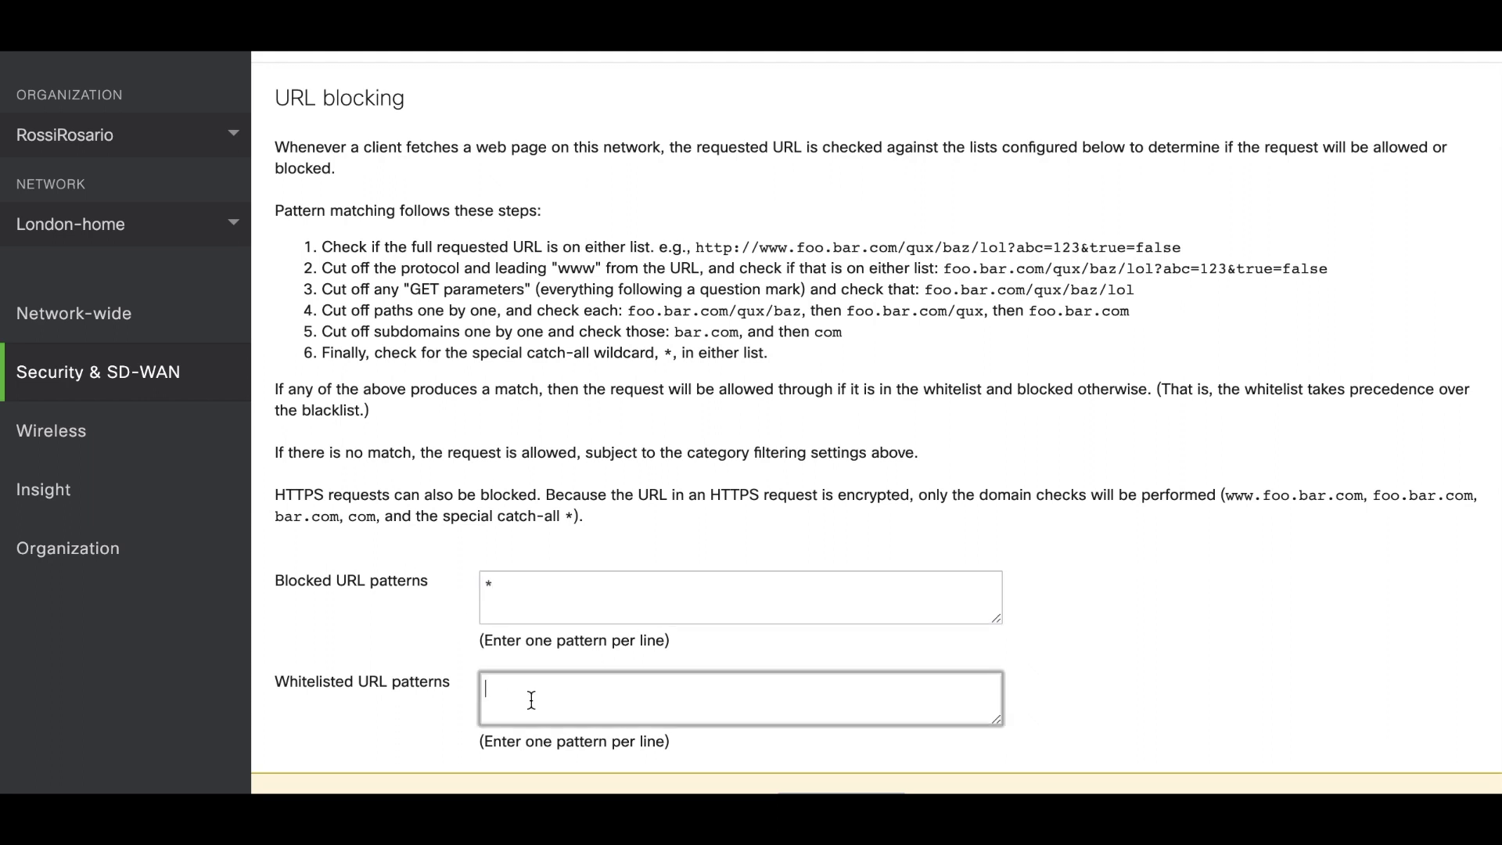
pyautogui.write('amazon.com')
pyautogui.click(547, 607)
pyautogui.press('BackSpace')
pyautogui.scroll(4, 579, 391)
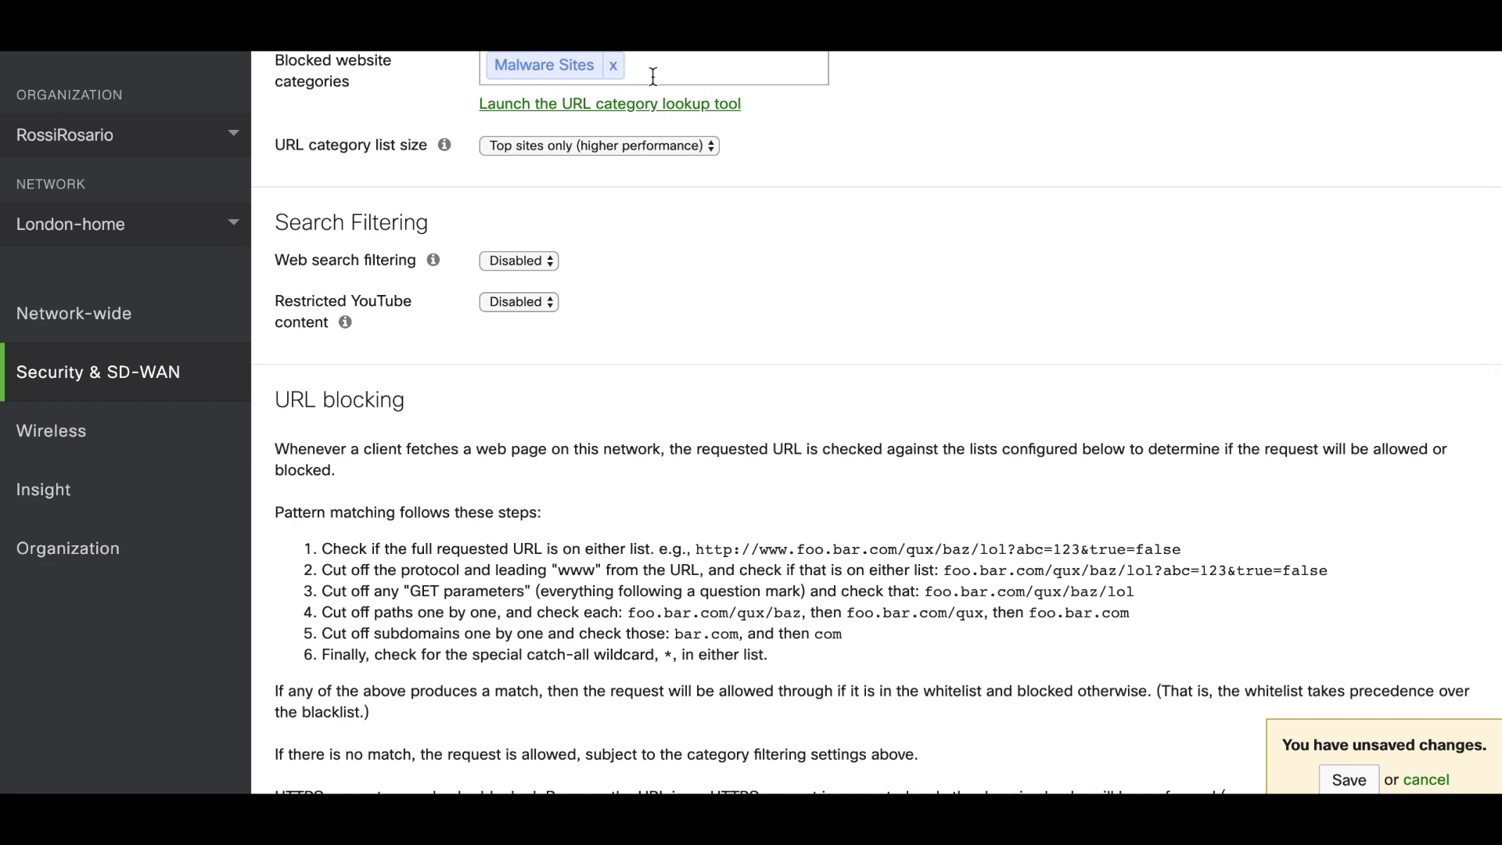
pyautogui.scroll(1, 653, 76)
# Block Shopping again and complete the amazon.com whitelisted URL pattern.
pyautogui.click(658, 128)
pyautogui.write('shop')
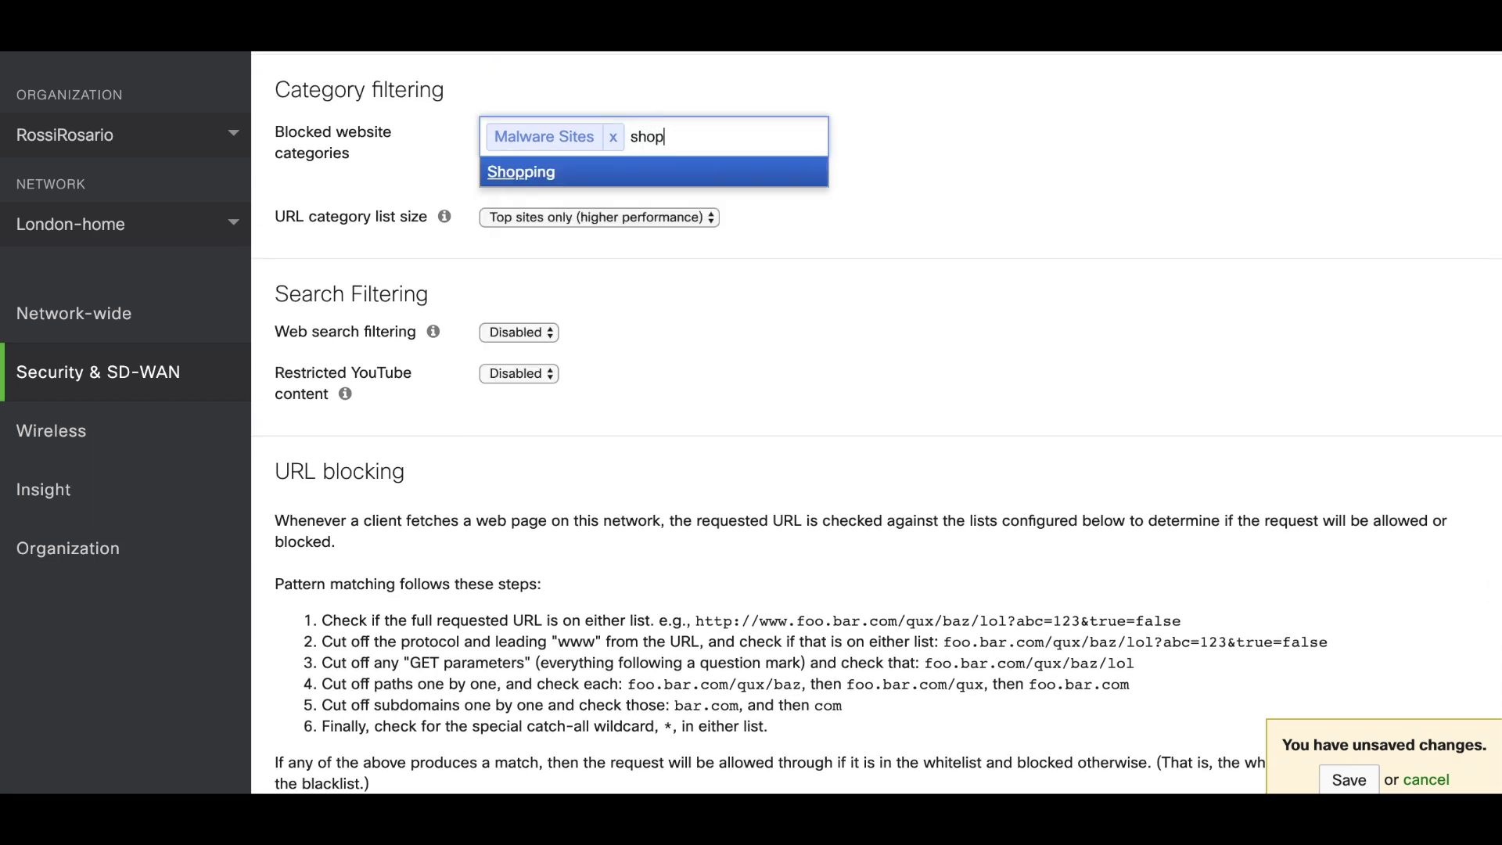
pyautogui.press('Return')
pyautogui.scroll(-7, 619, 349)
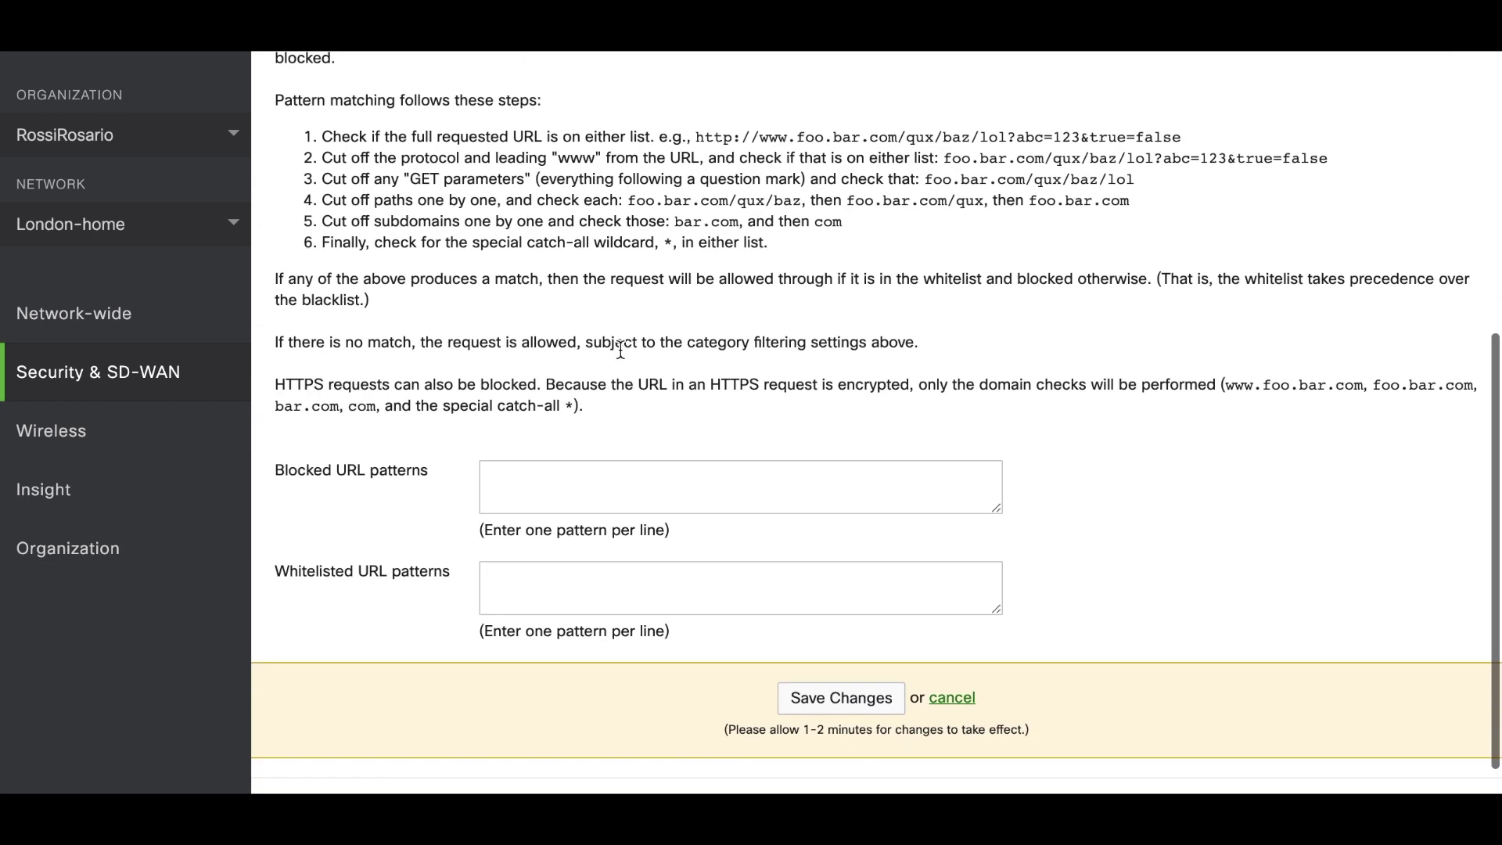
pyautogui.click(596, 523)
pyautogui.write('amazon.com')
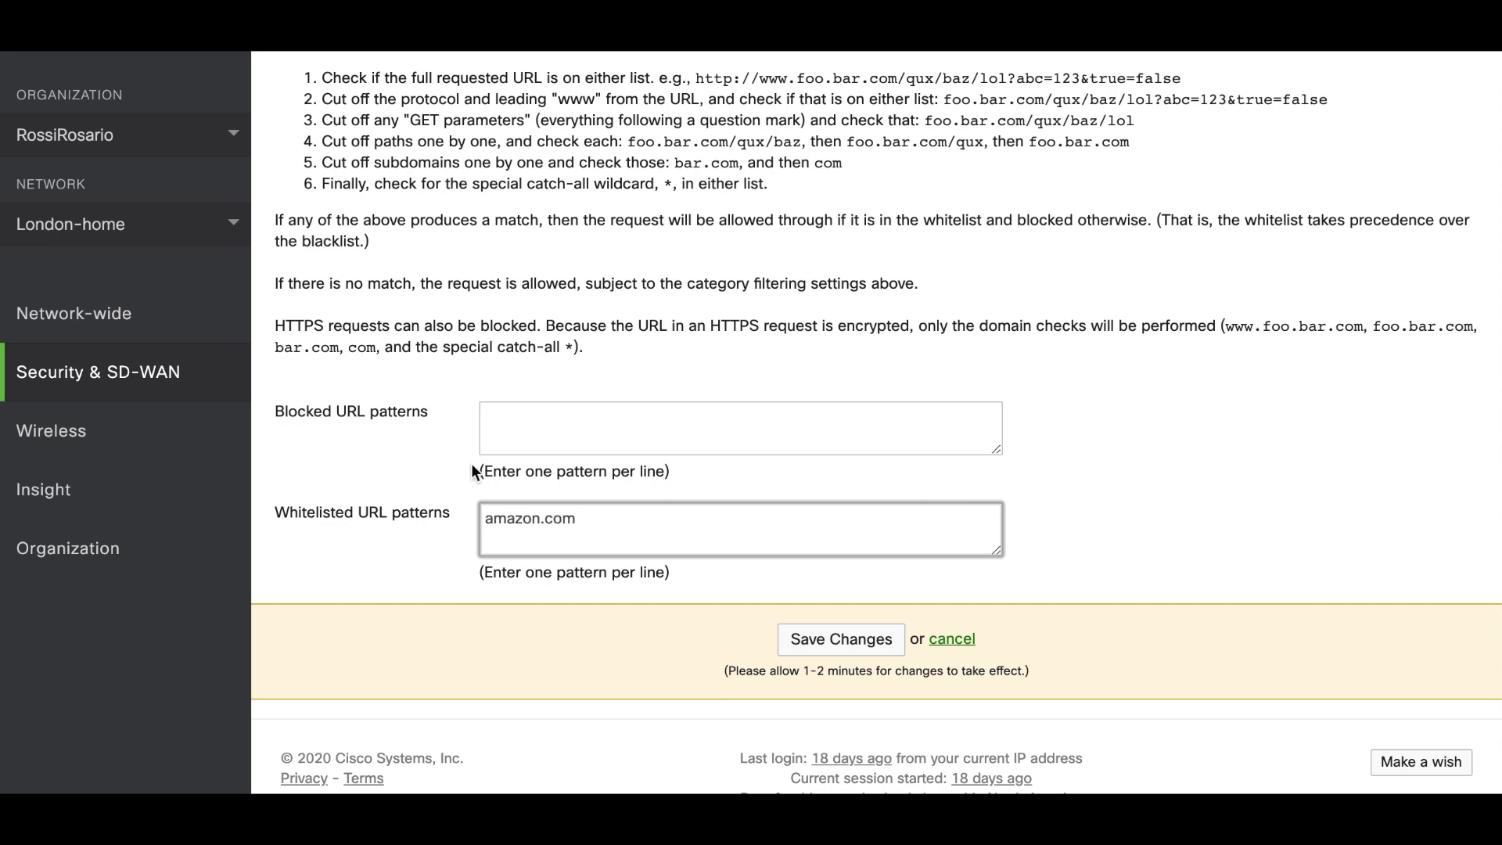
pyautogui.scroll(2, 473, 469)
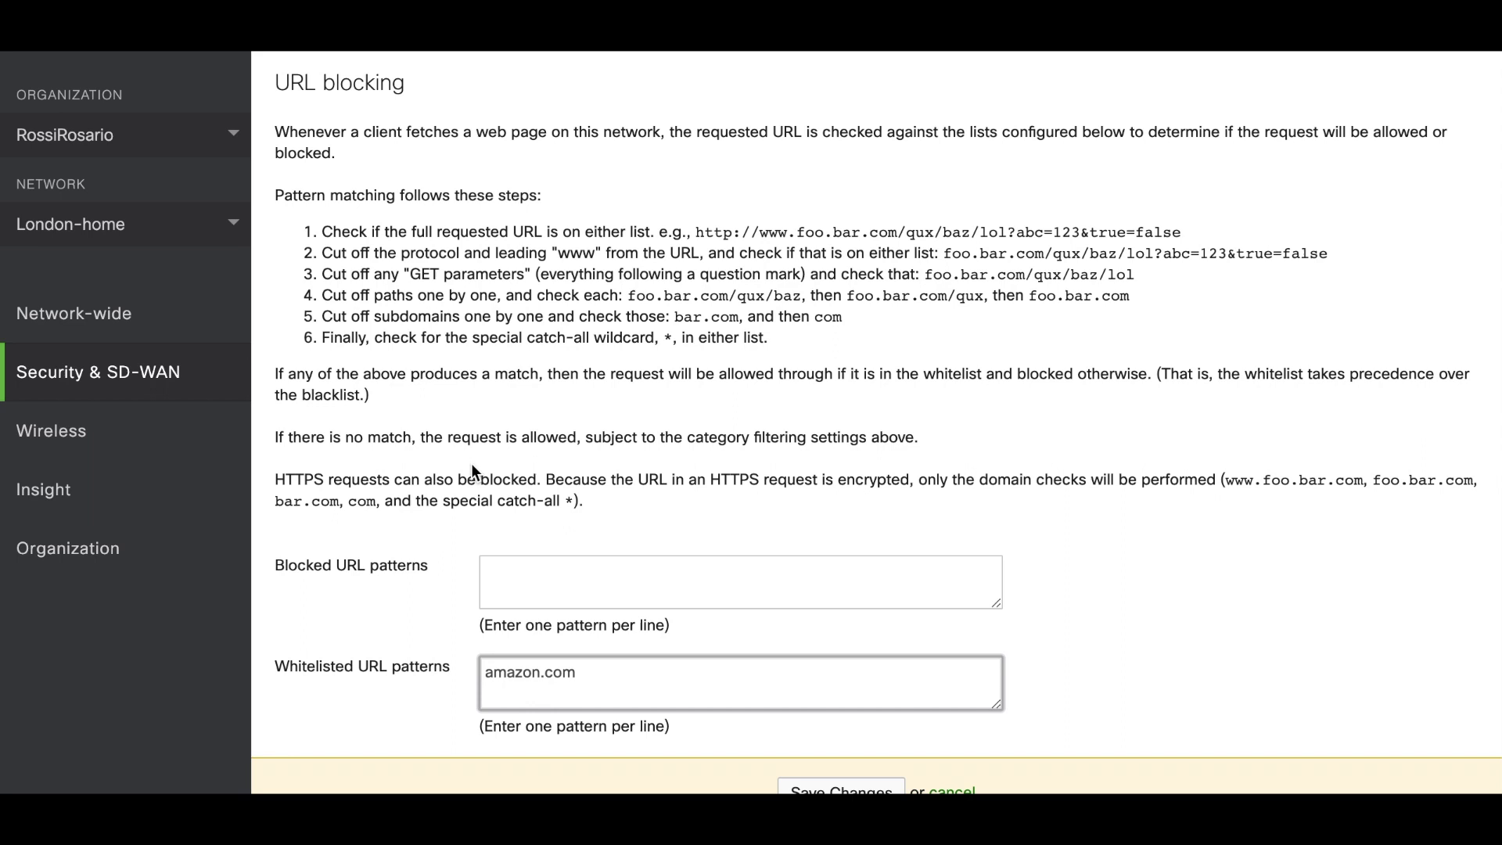
pyautogui.scroll(-1, 471, 463)
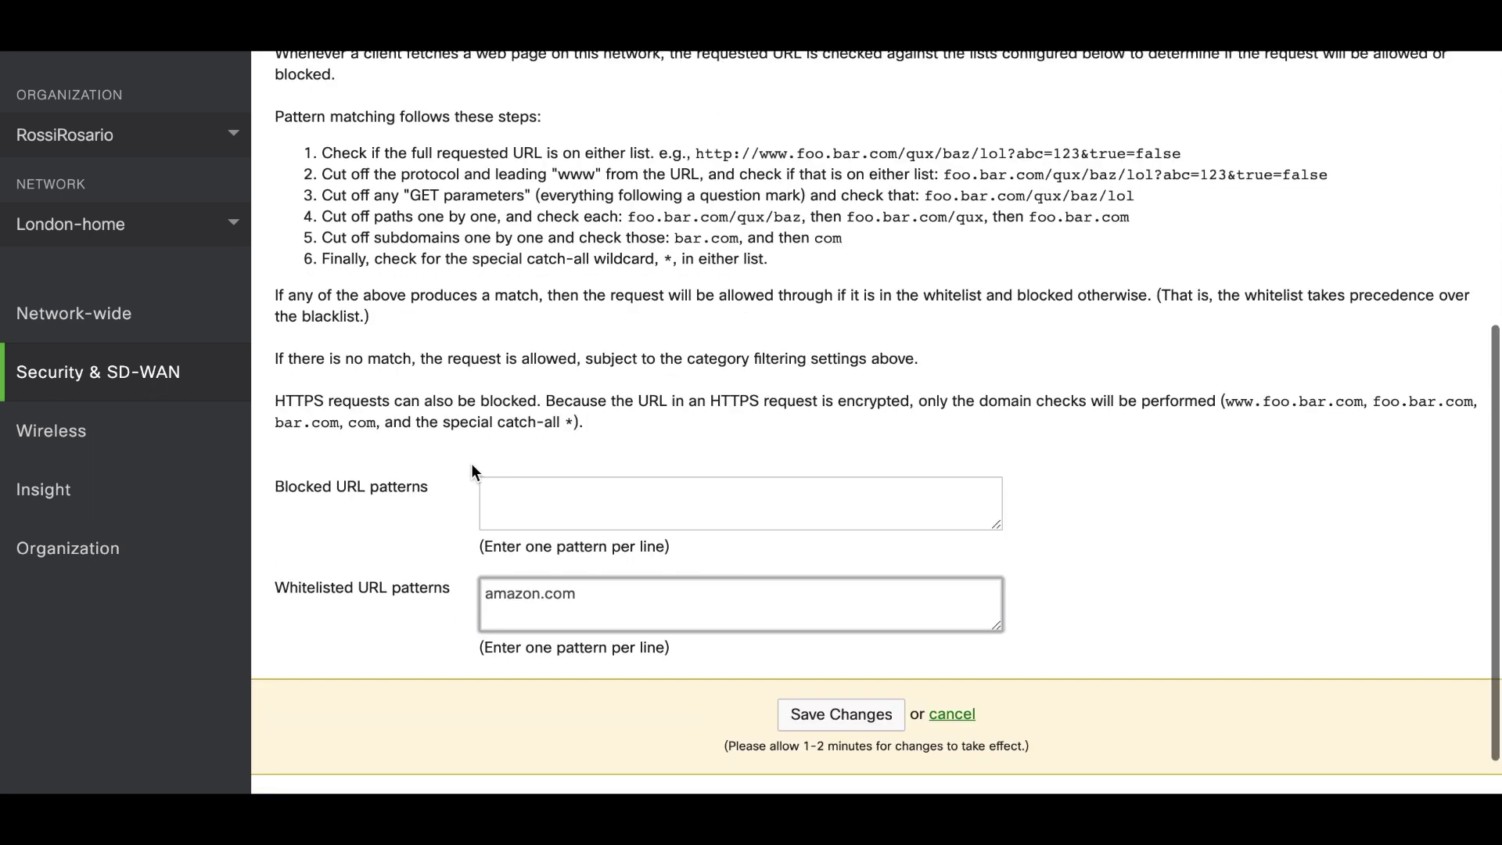
# Save the content filtering changes and confirm the 'Changes saved.' notice.
pyautogui.click(842, 714)
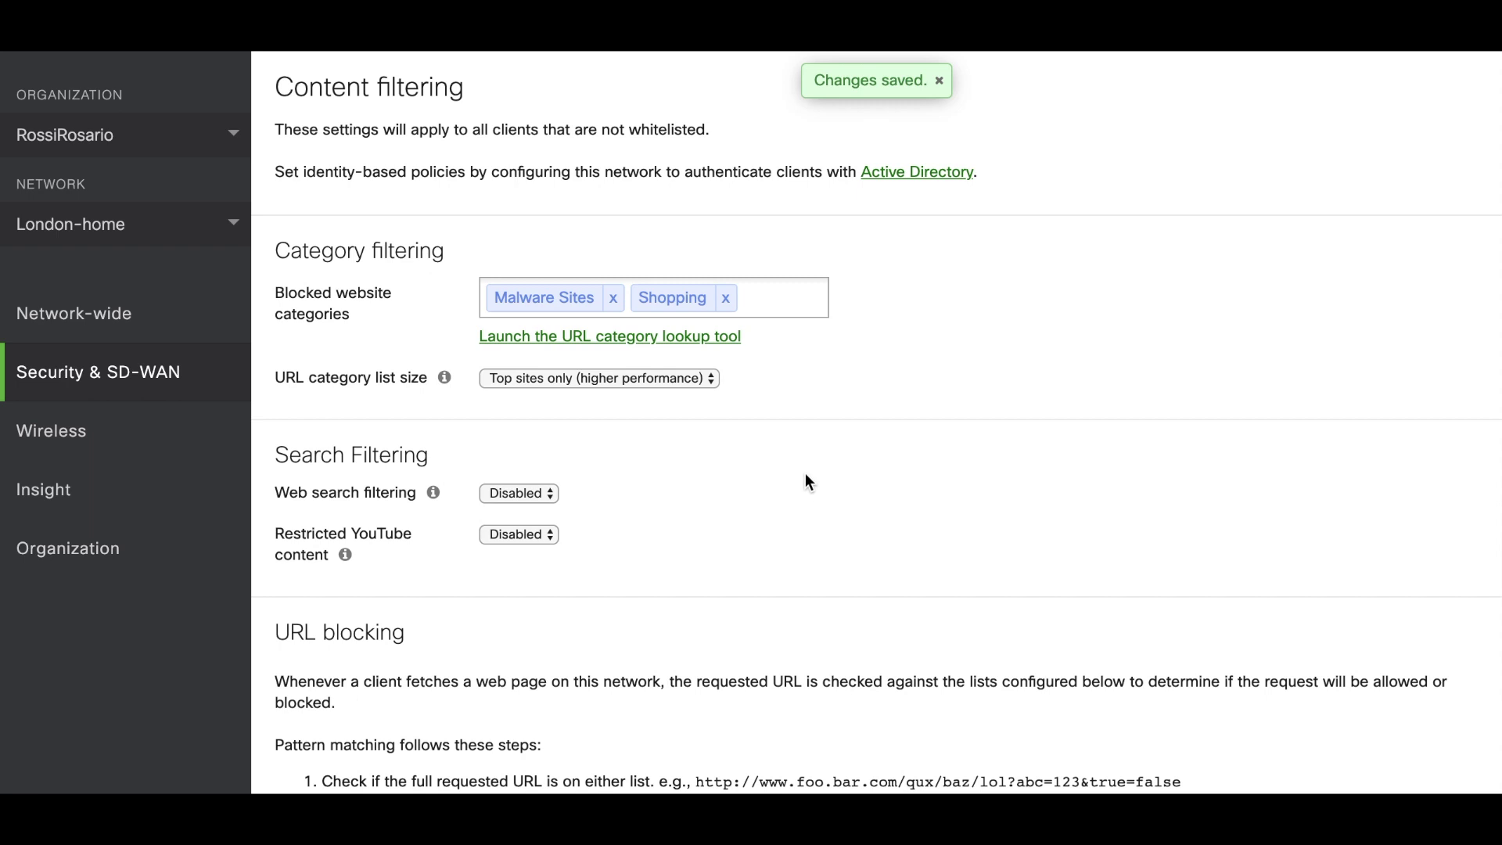
pyautogui.scroll(-8, 805, 474)
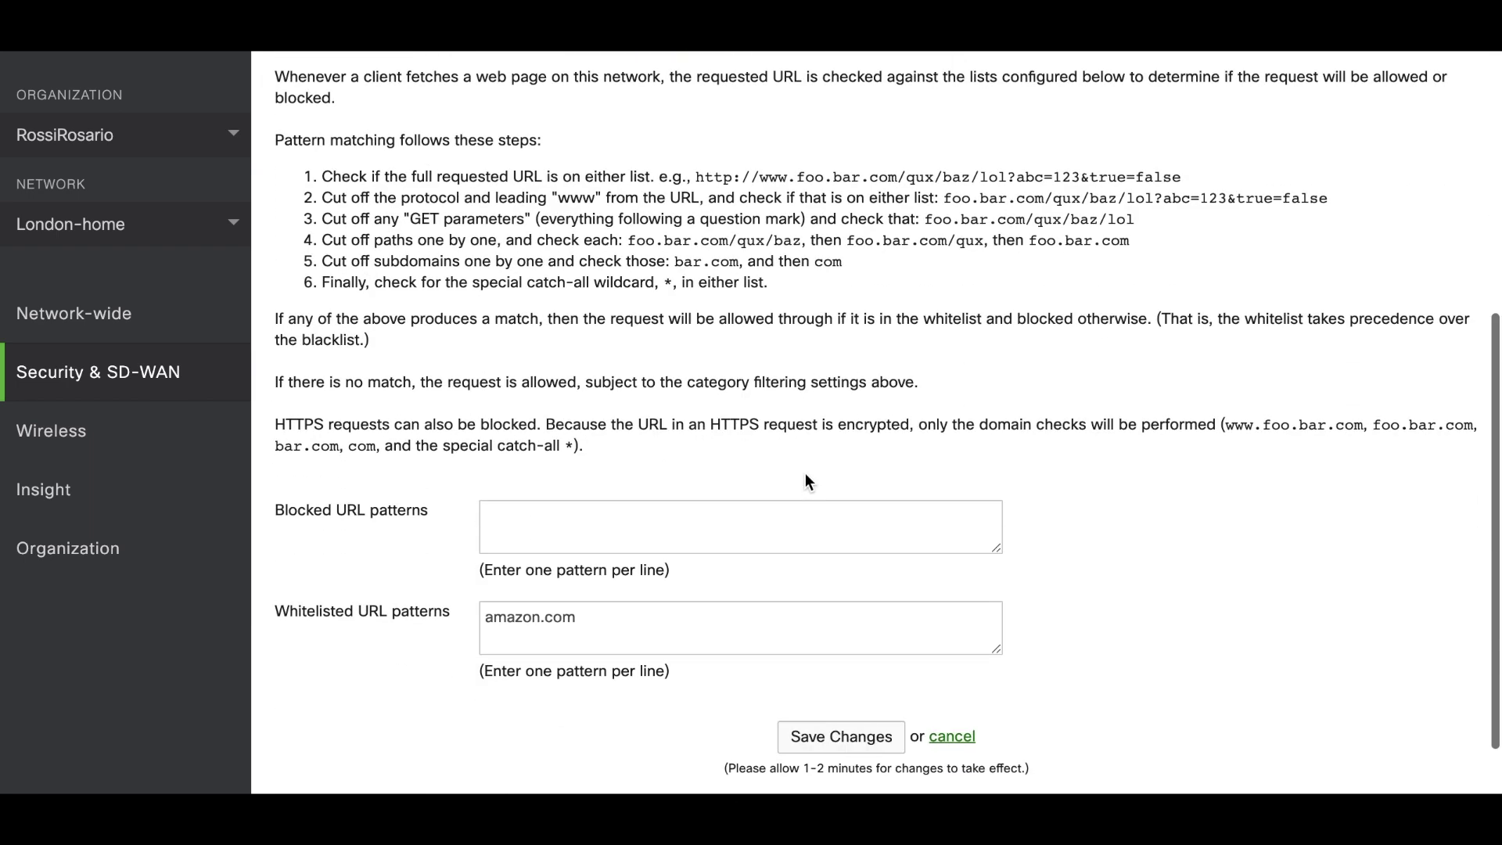
pyautogui.scroll(6, 806, 474)
pyautogui.scroll(2, 808, 481)
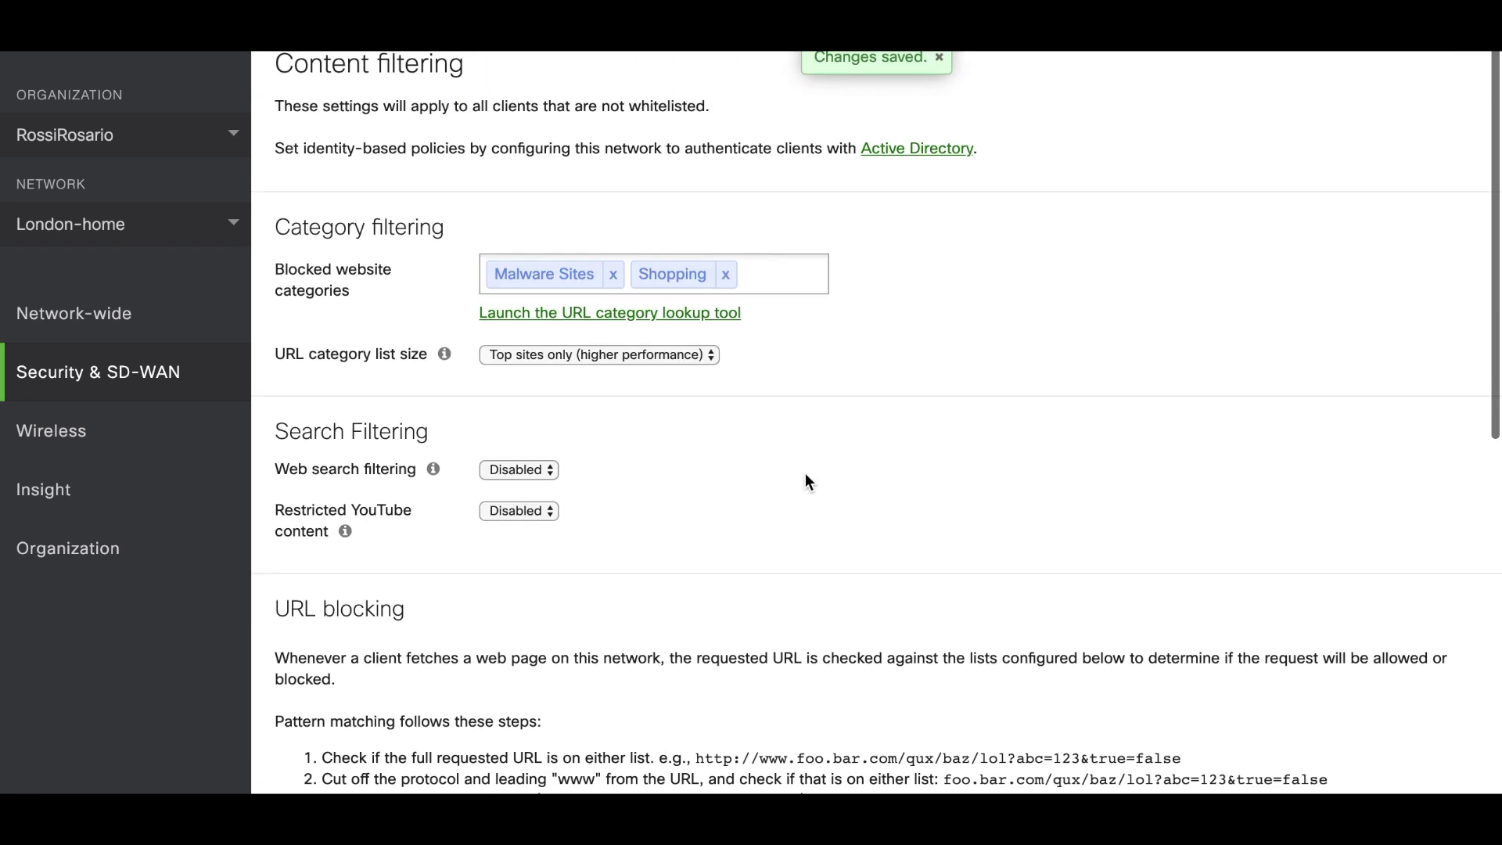
pyautogui.scroll(1, 808, 481)
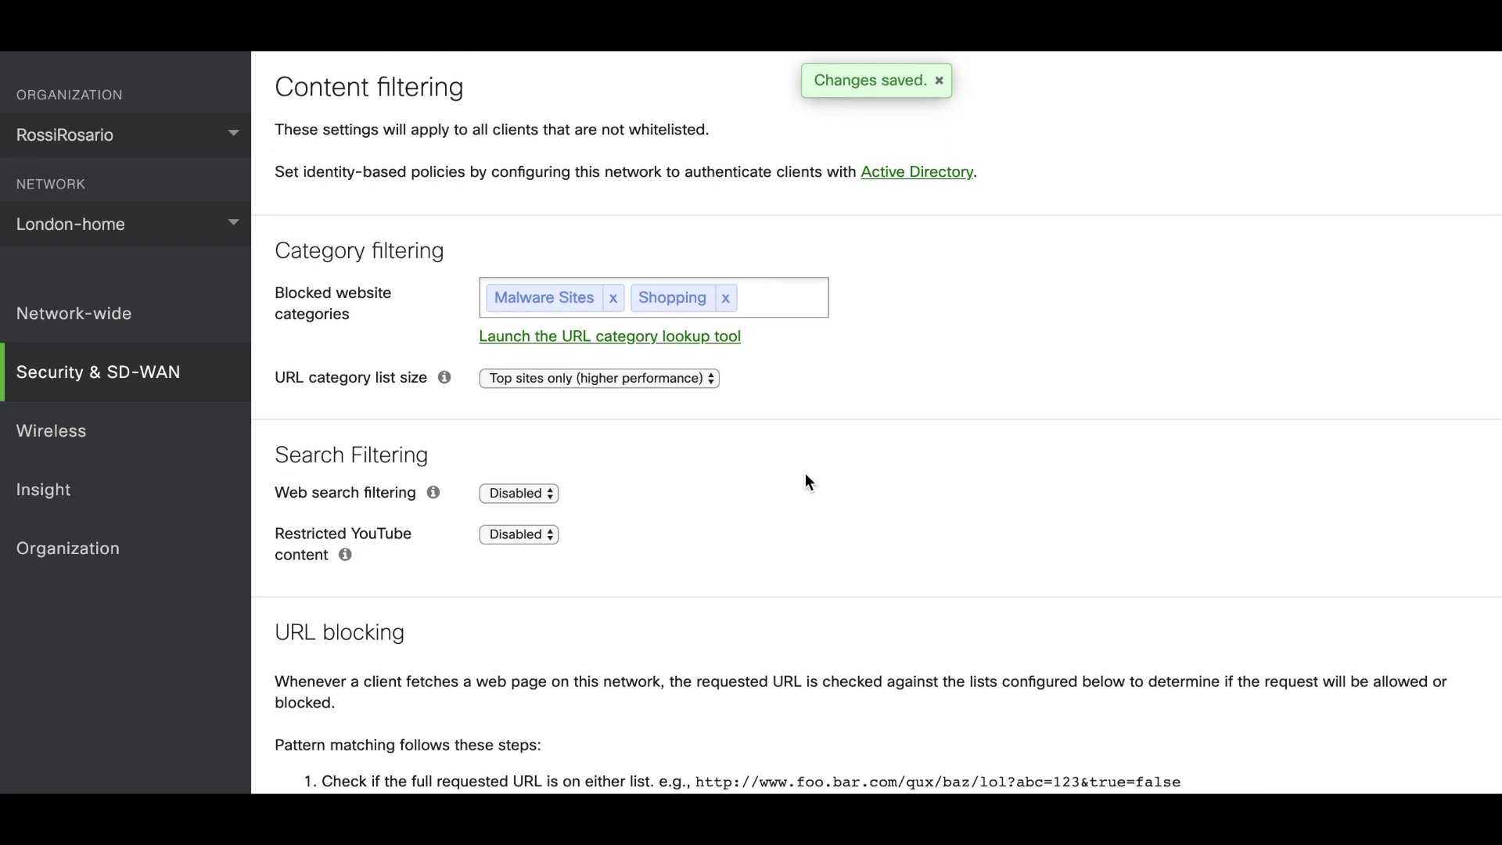